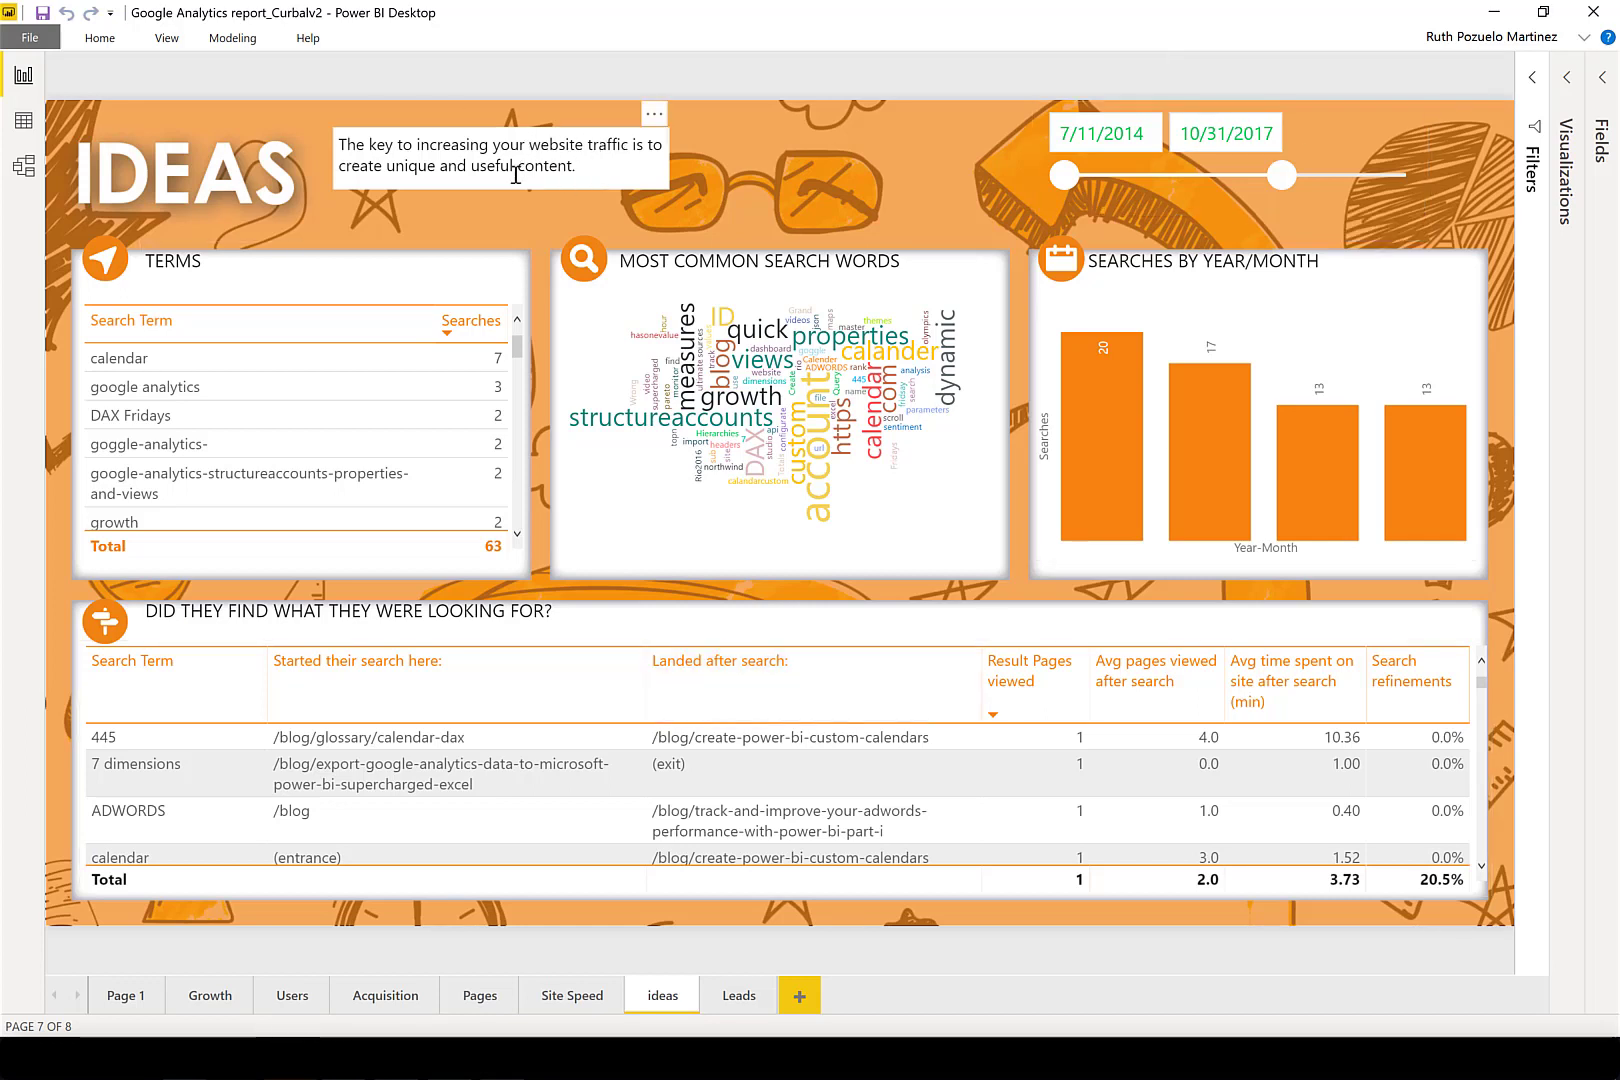
Move the text box about increasing website traffic farther away from the IDEAS title, then select the date slicer.
left_click(663, 133)
left_click_drag(599, 110, 715, 110)
key("Escape")
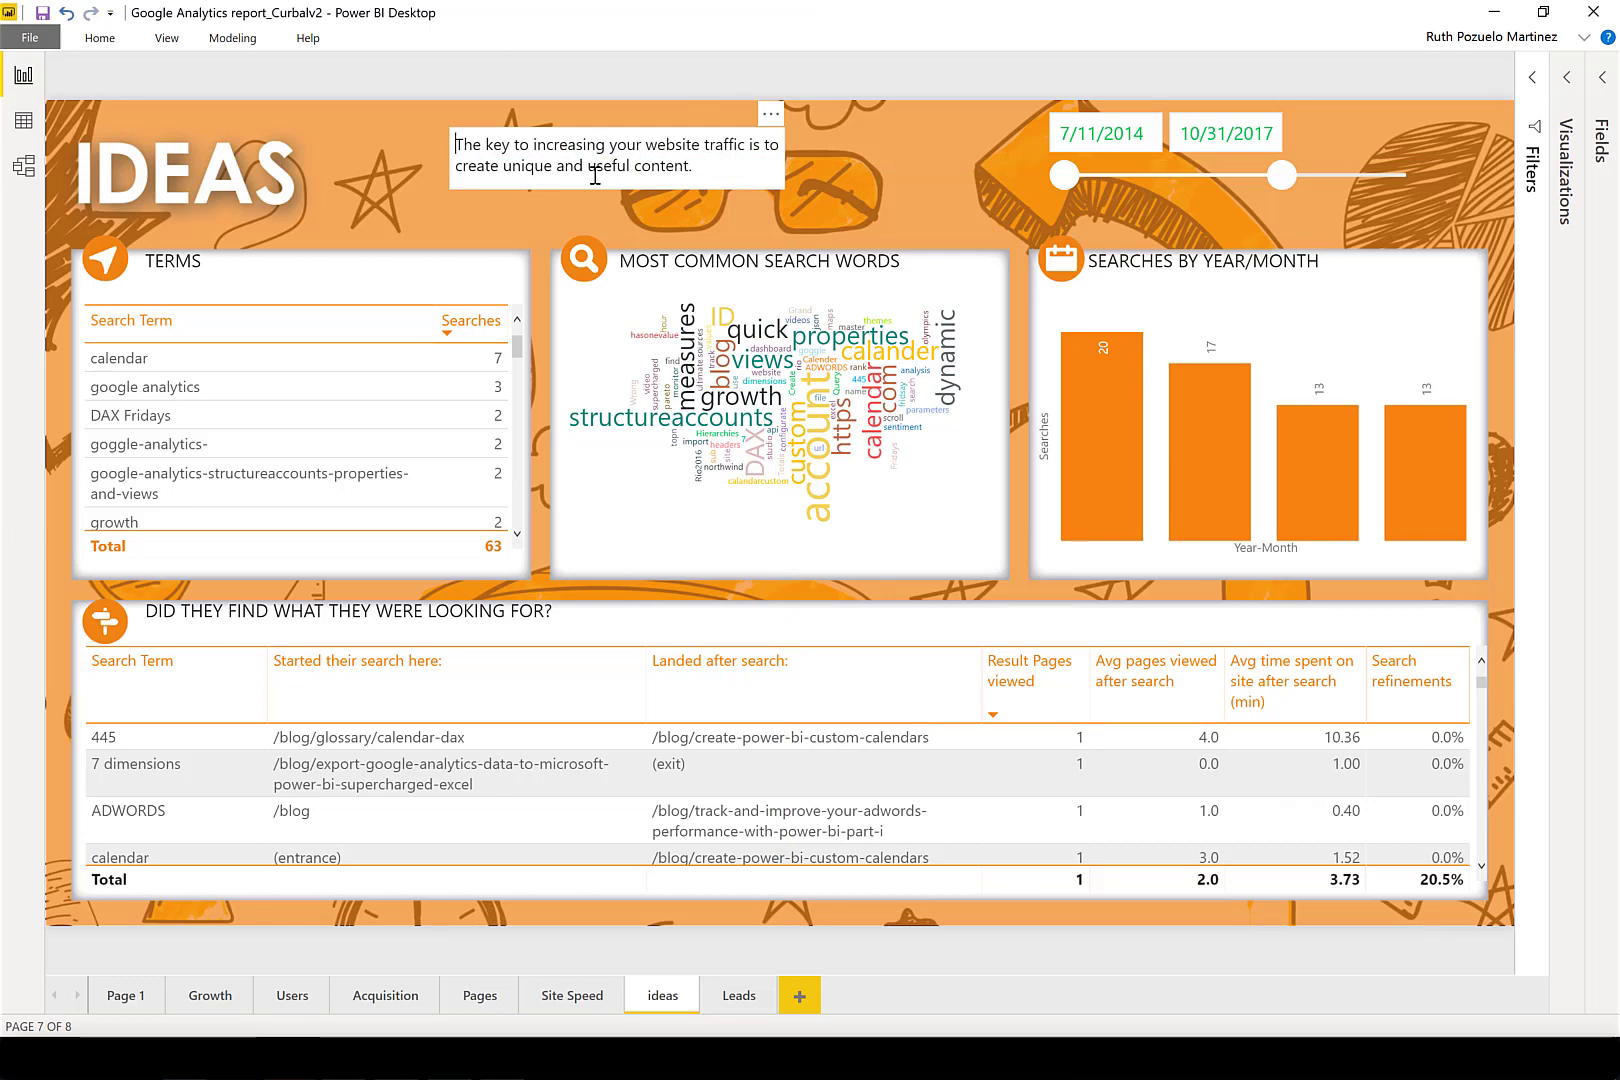
left_click(1366, 134)
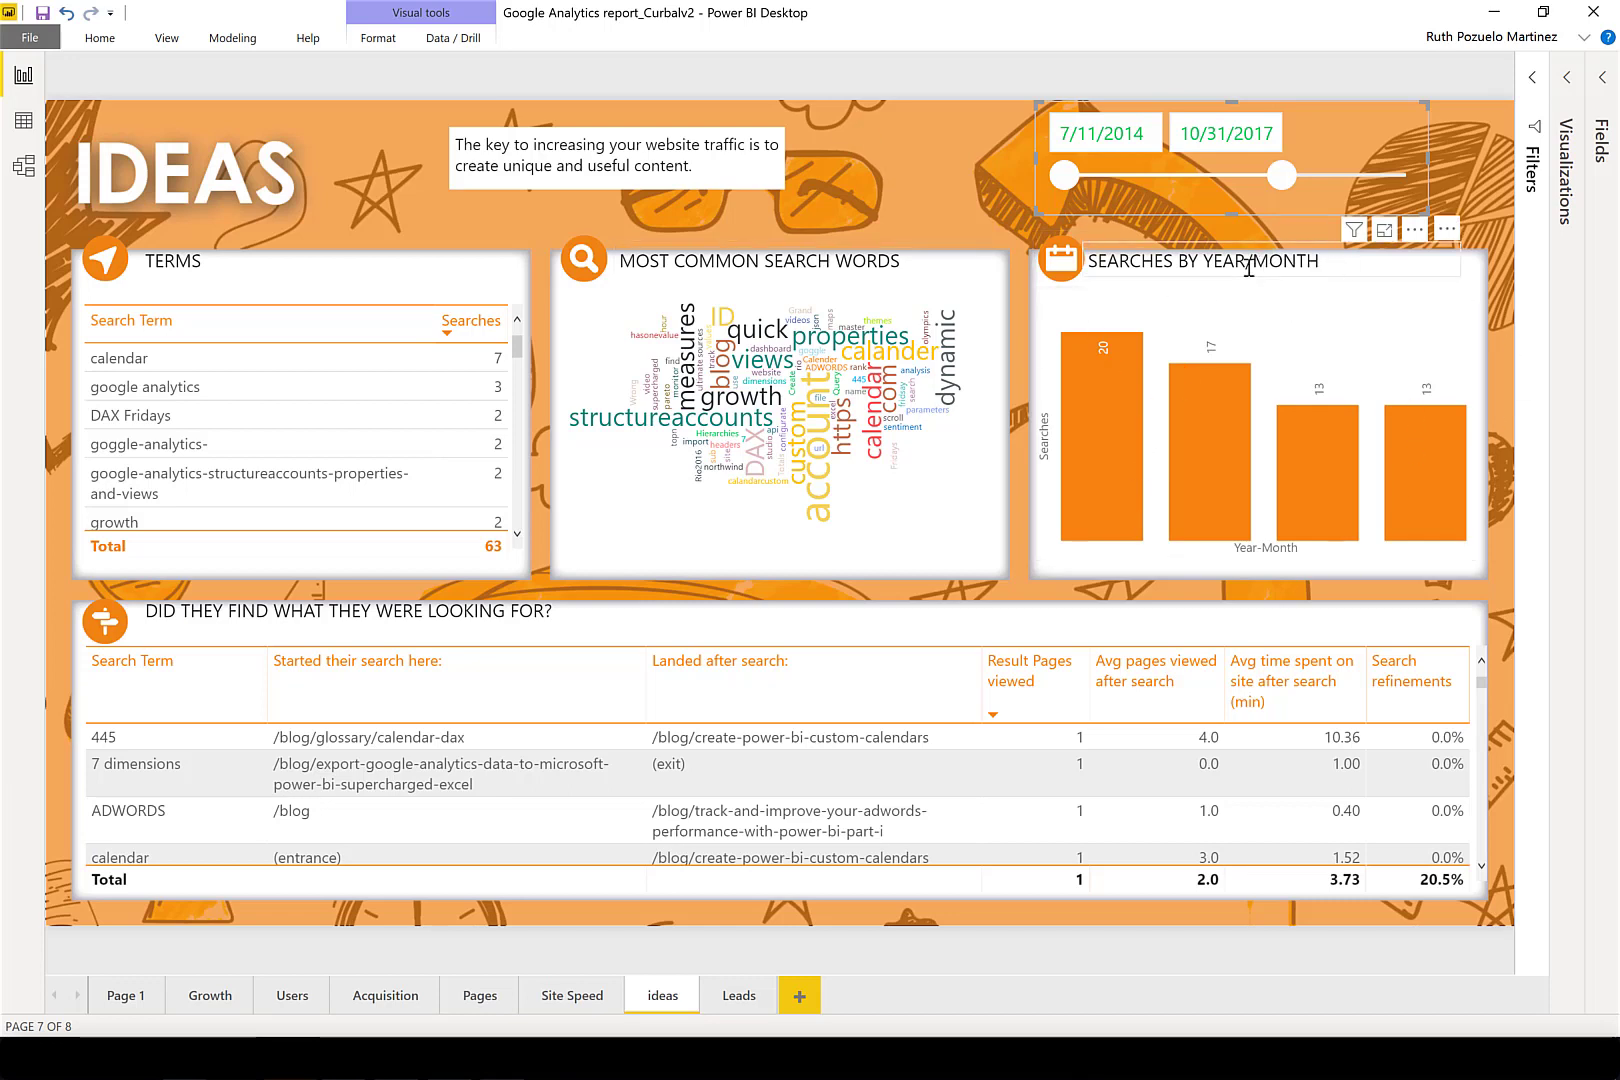
Filter the report page by the tallest Searches by Year/Month bar and inspect the words in the search word cloud.
mouse_move(1224, 442)
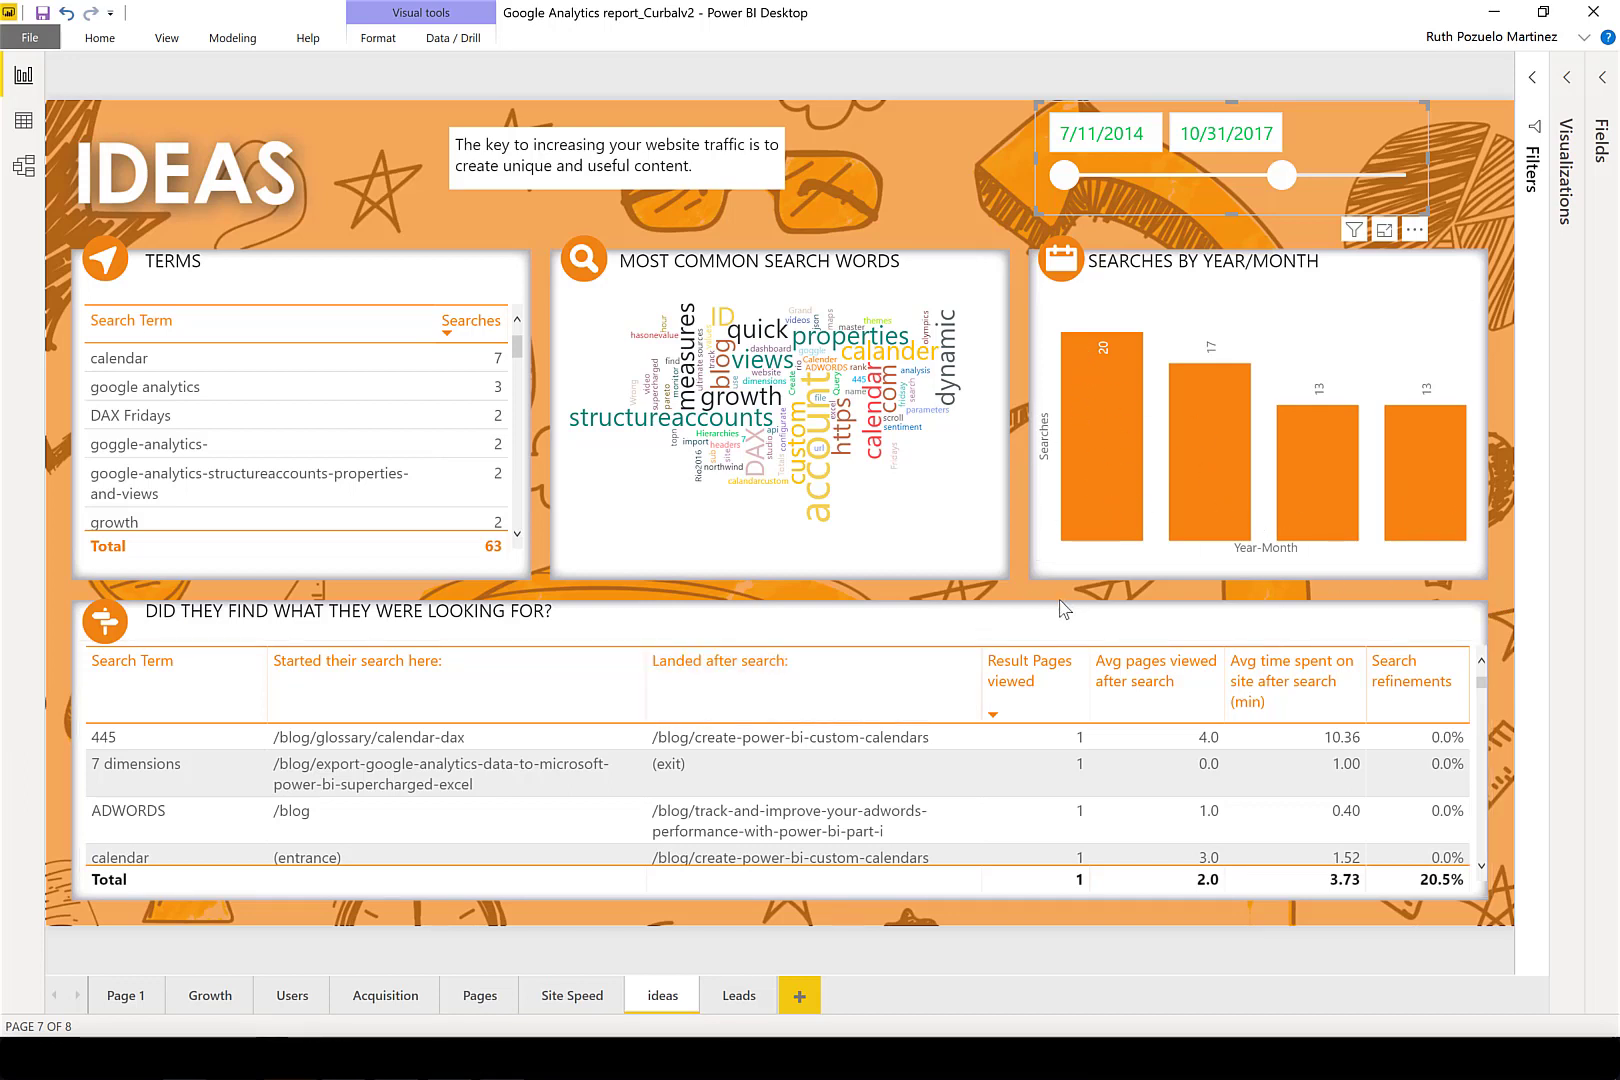
left_click(1112, 430)
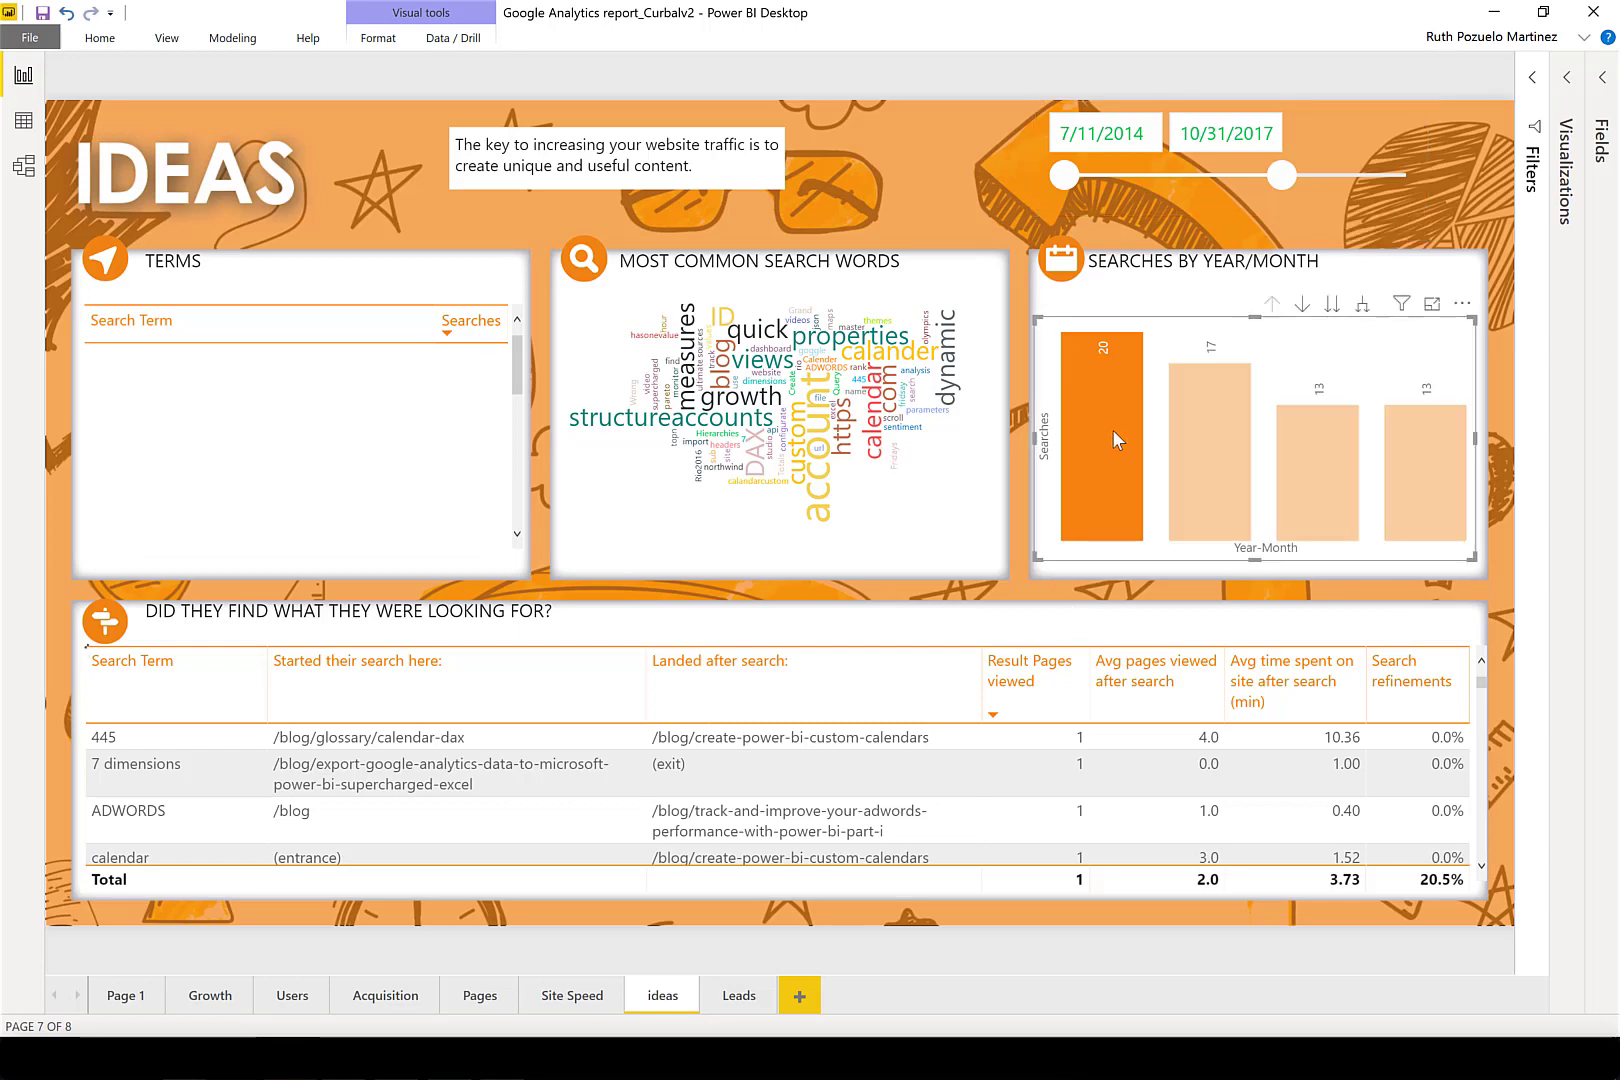
mouse_move(1115, 438)
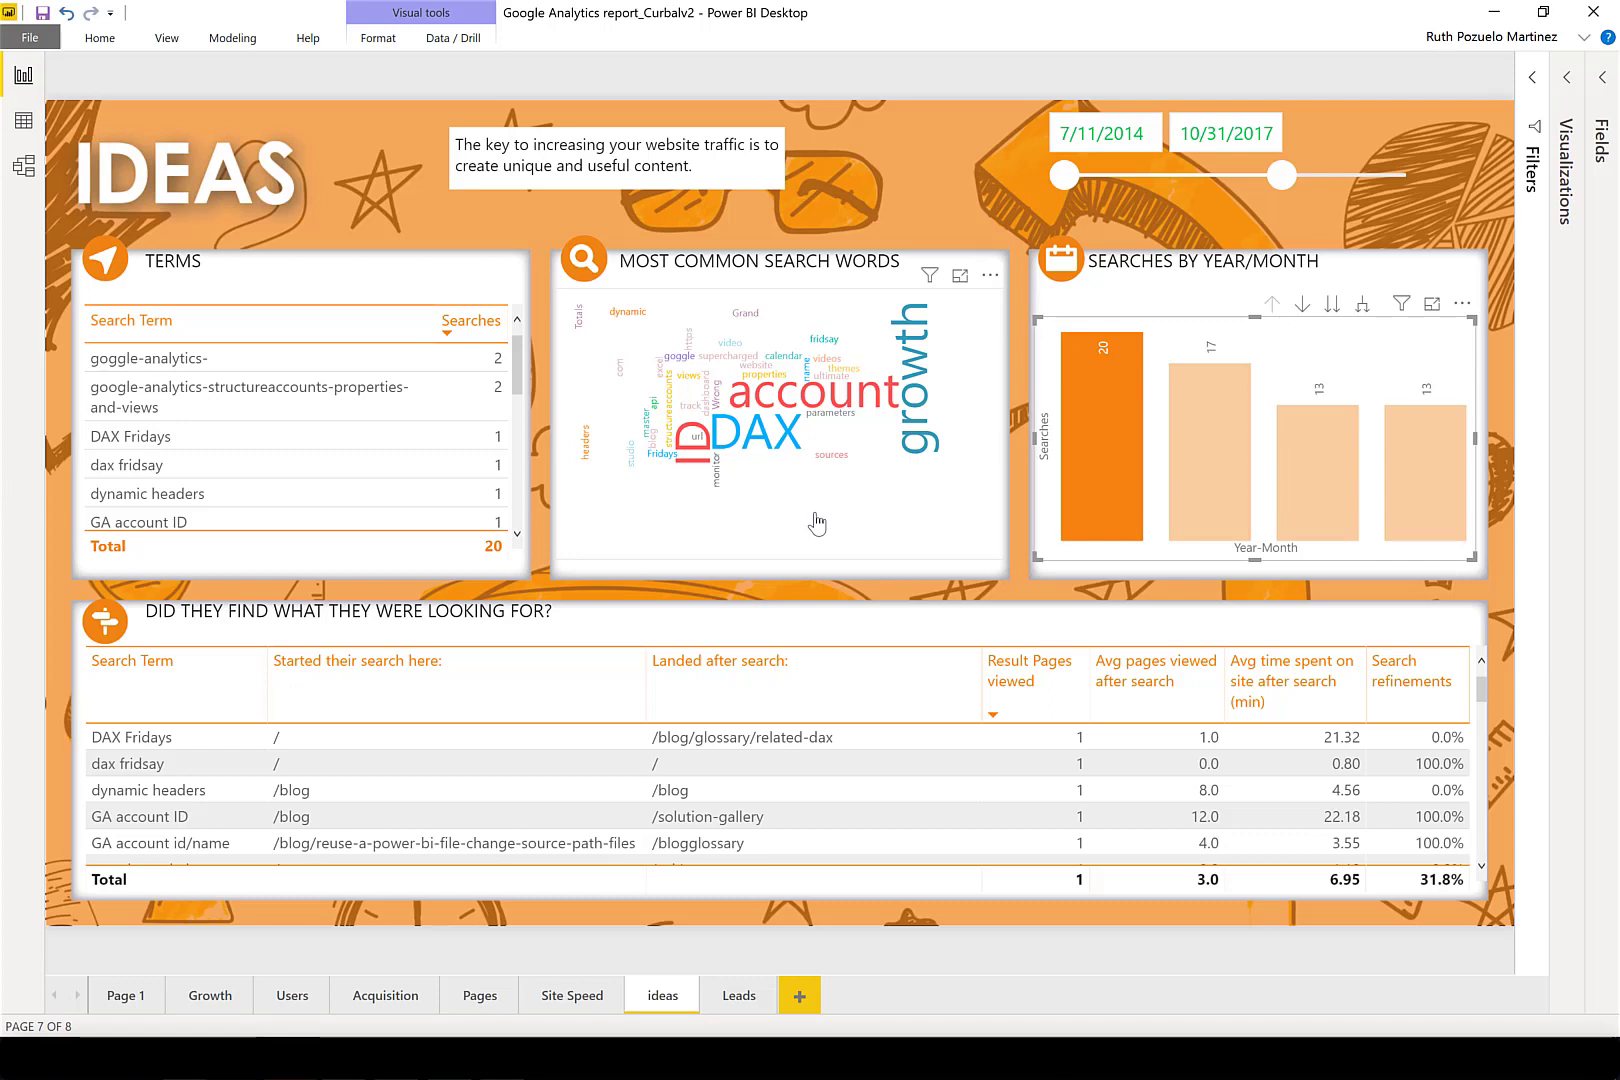
mouse_move(764, 438)
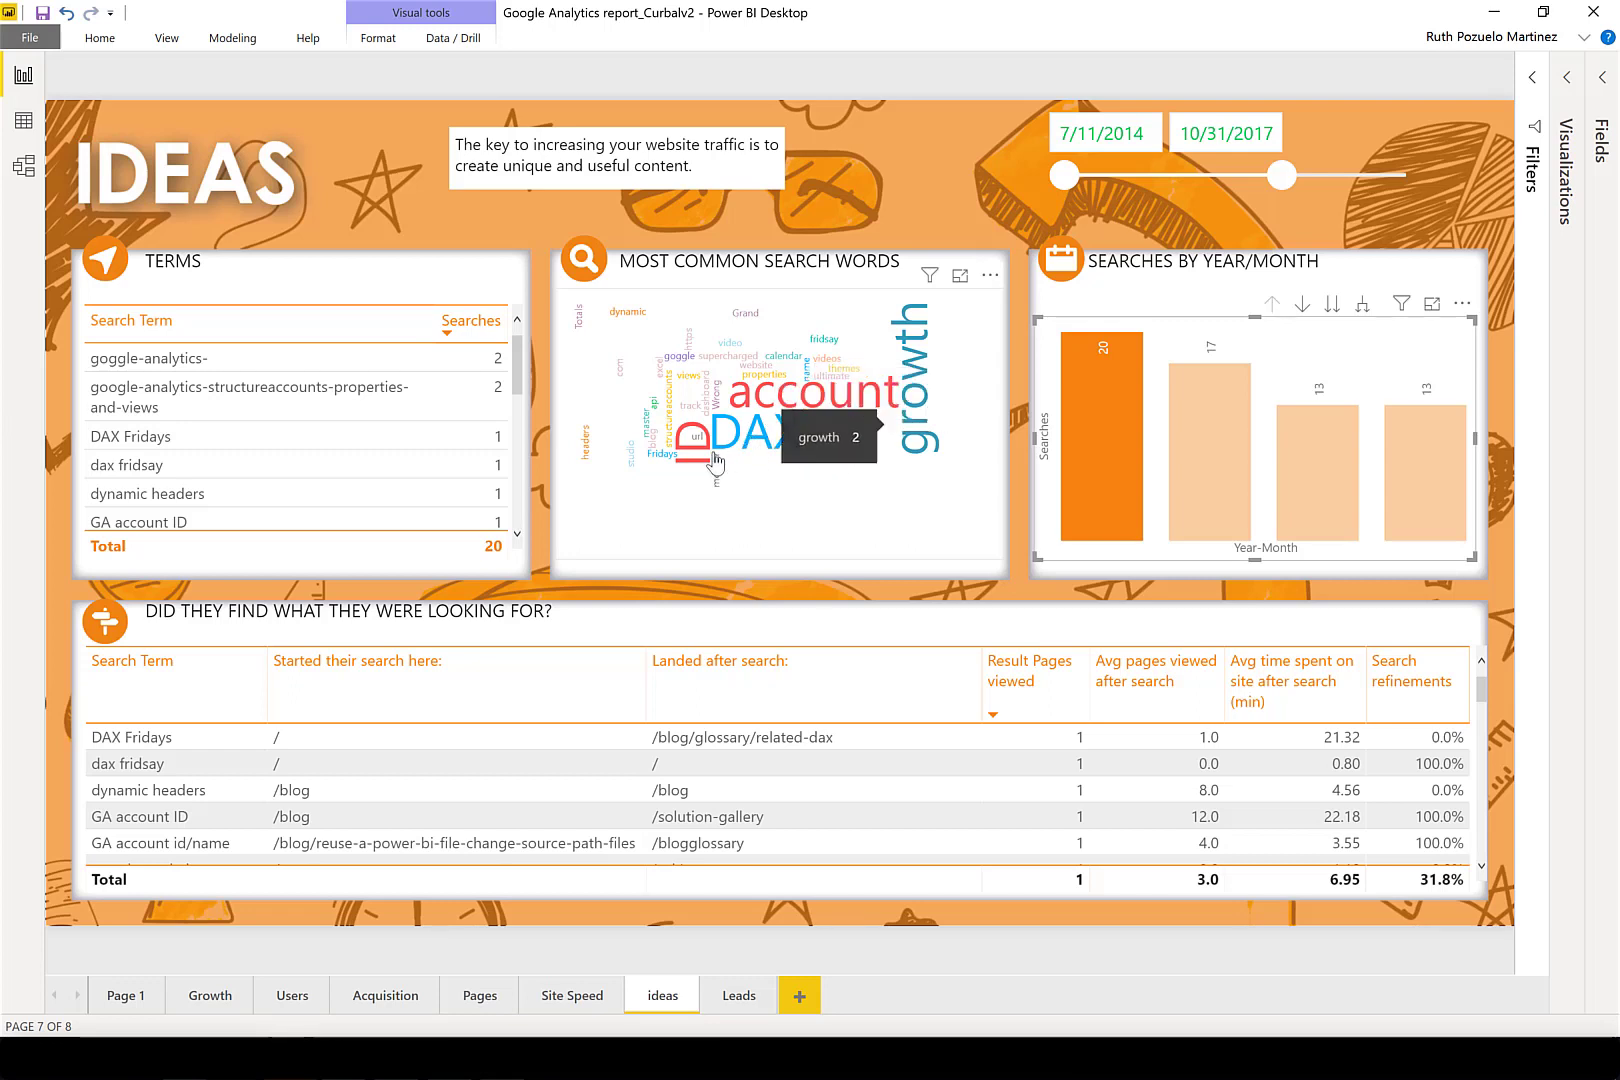
scroll(336, 459, "down", 5)
scroll(146, 430, "up", 5)
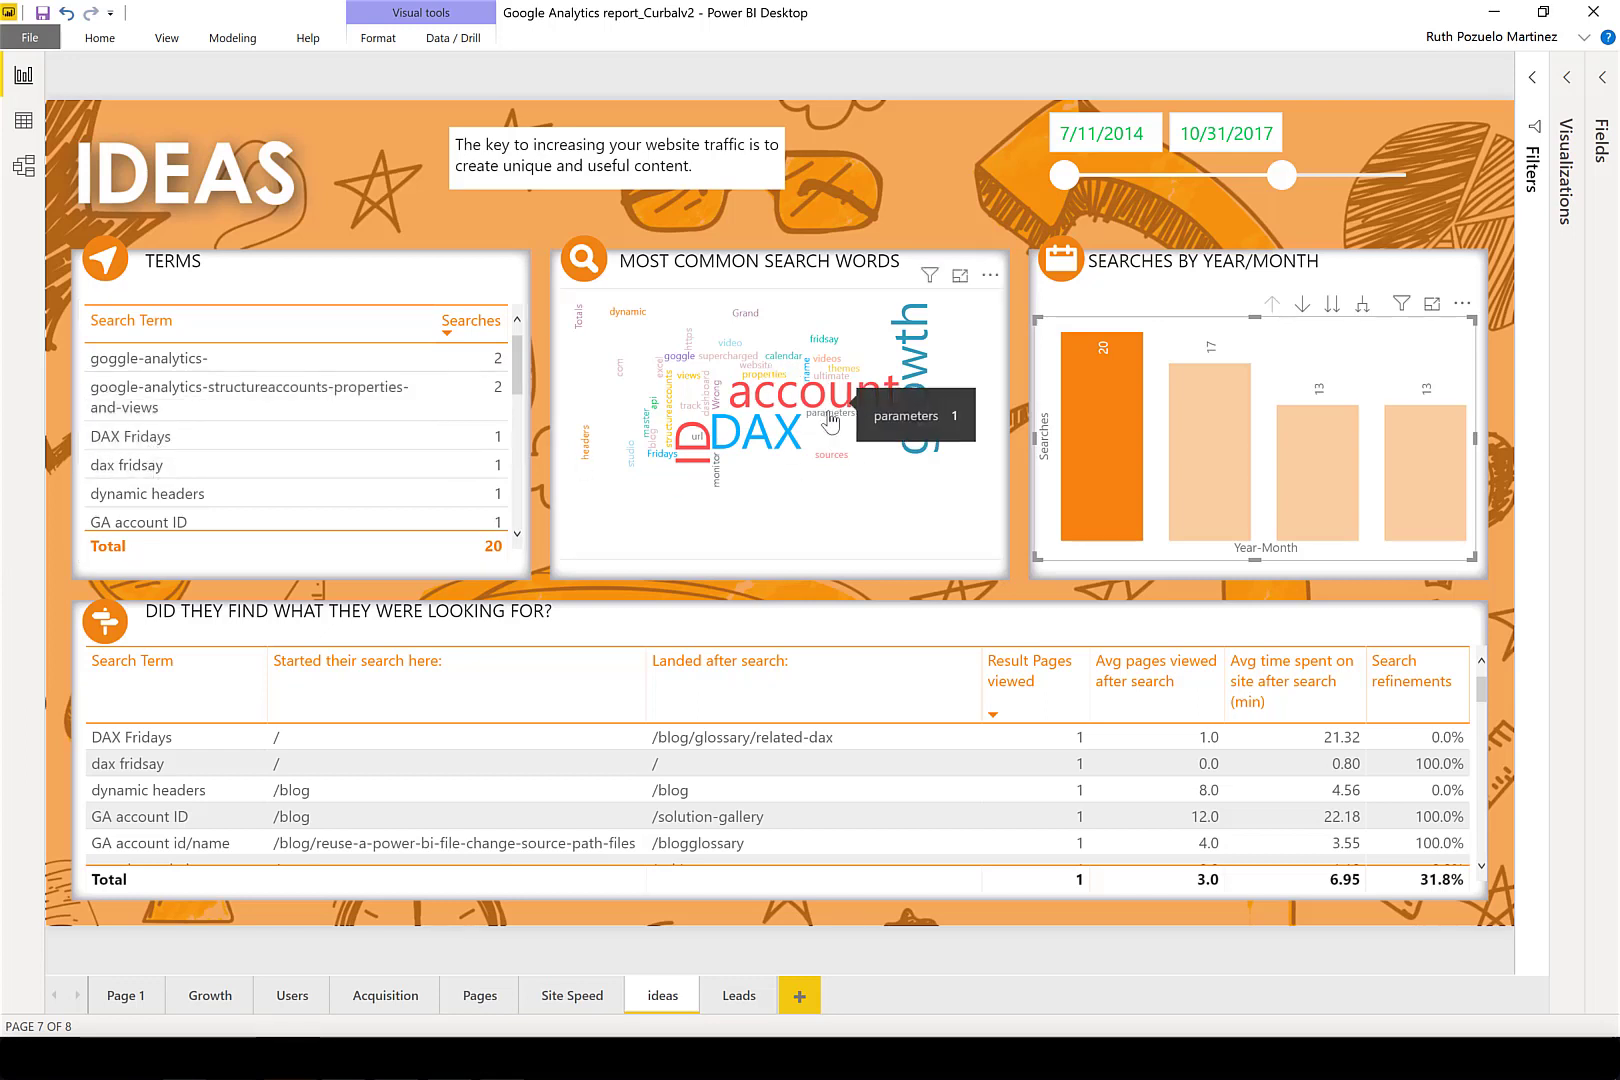
Filter the report page by the word DAX in the word cloud, review its search terms, and clear the filter.
mouse_move(800, 462)
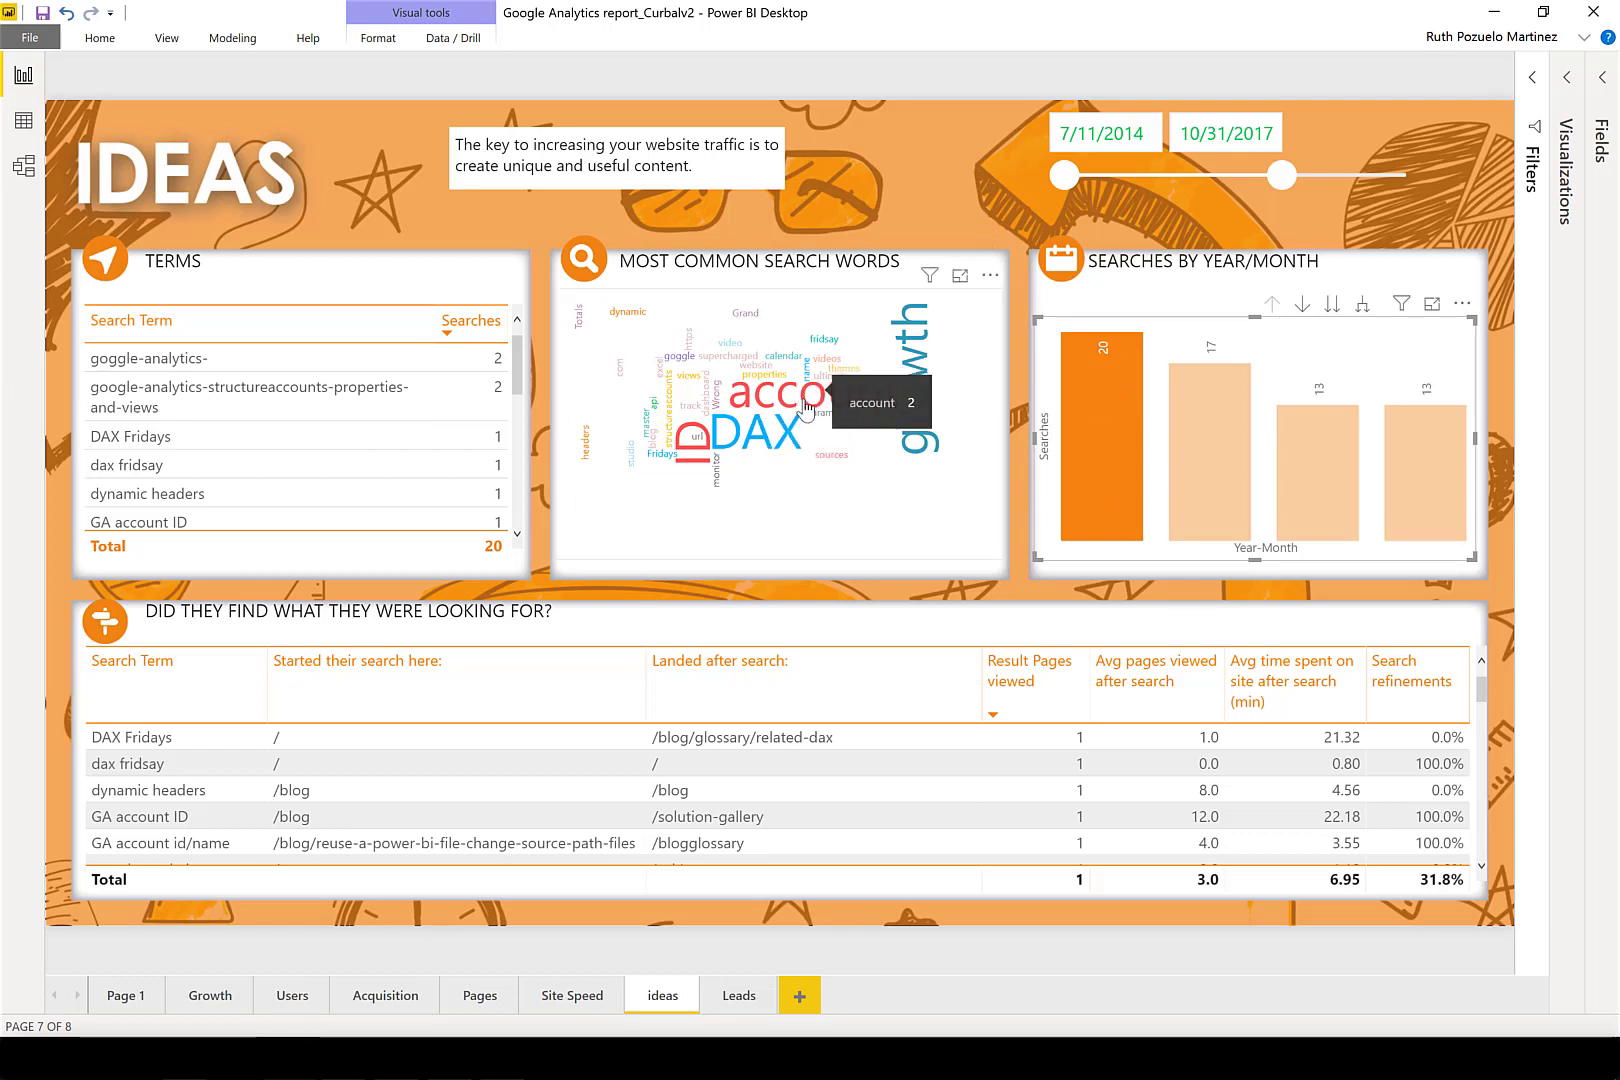
left_click(789, 435)
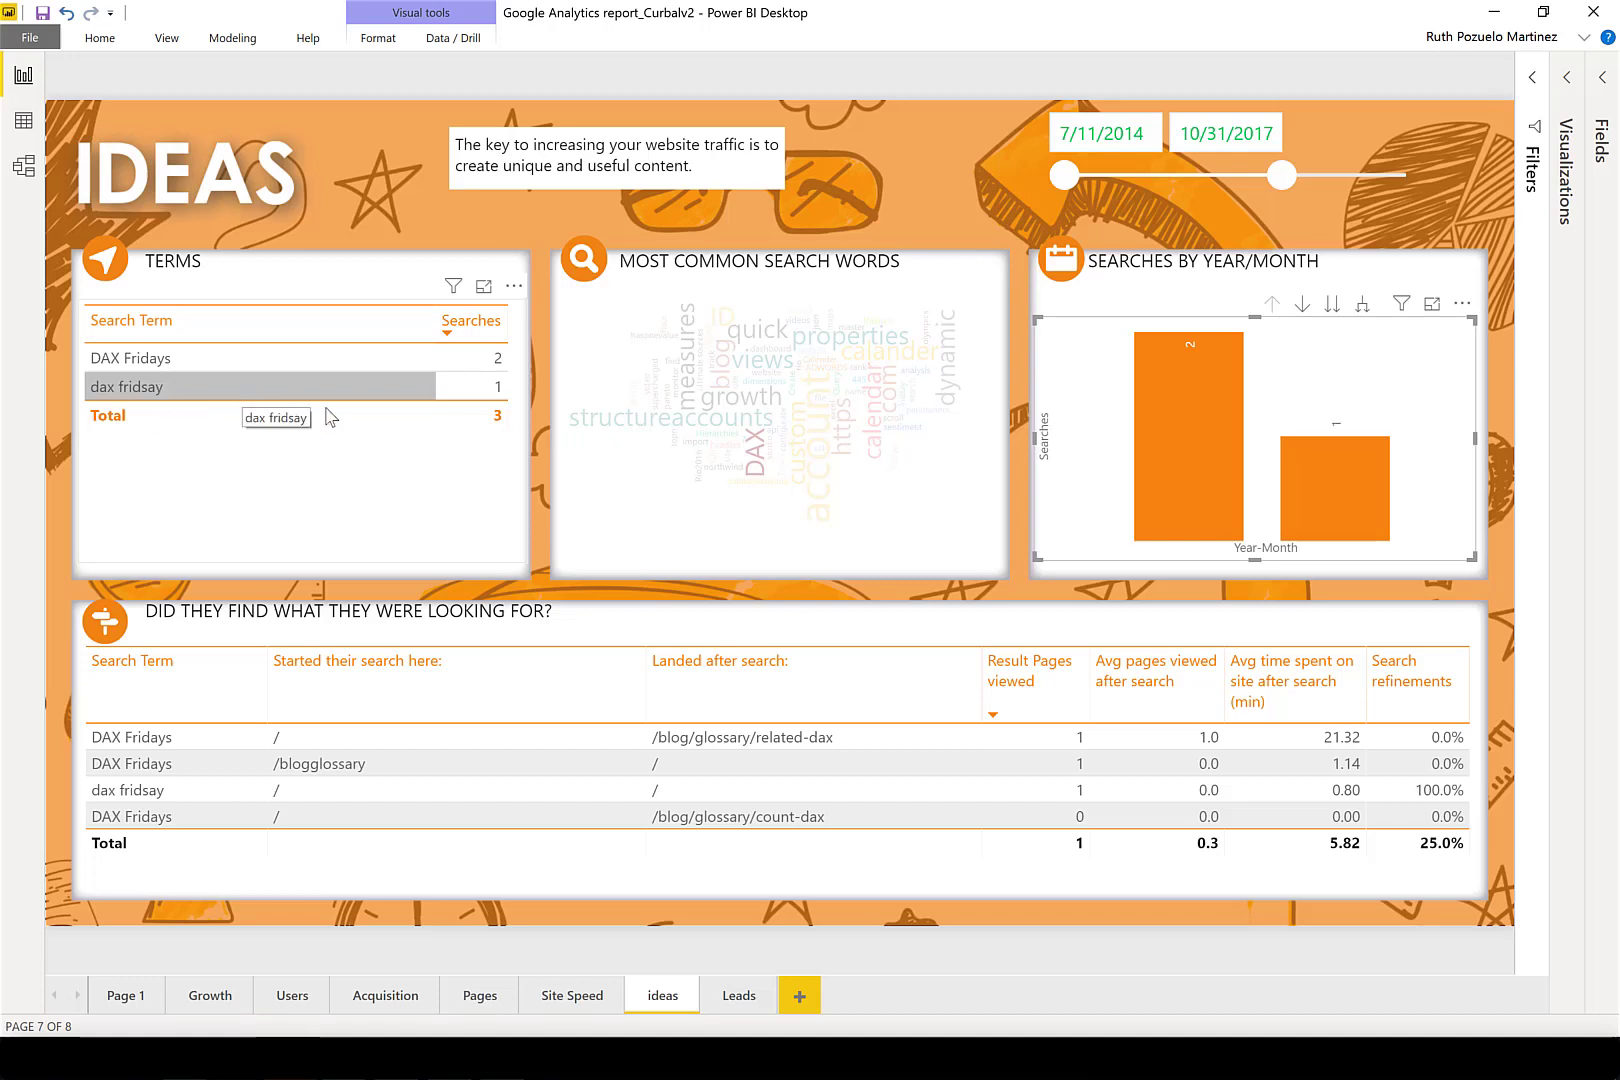
left_click(752, 468)
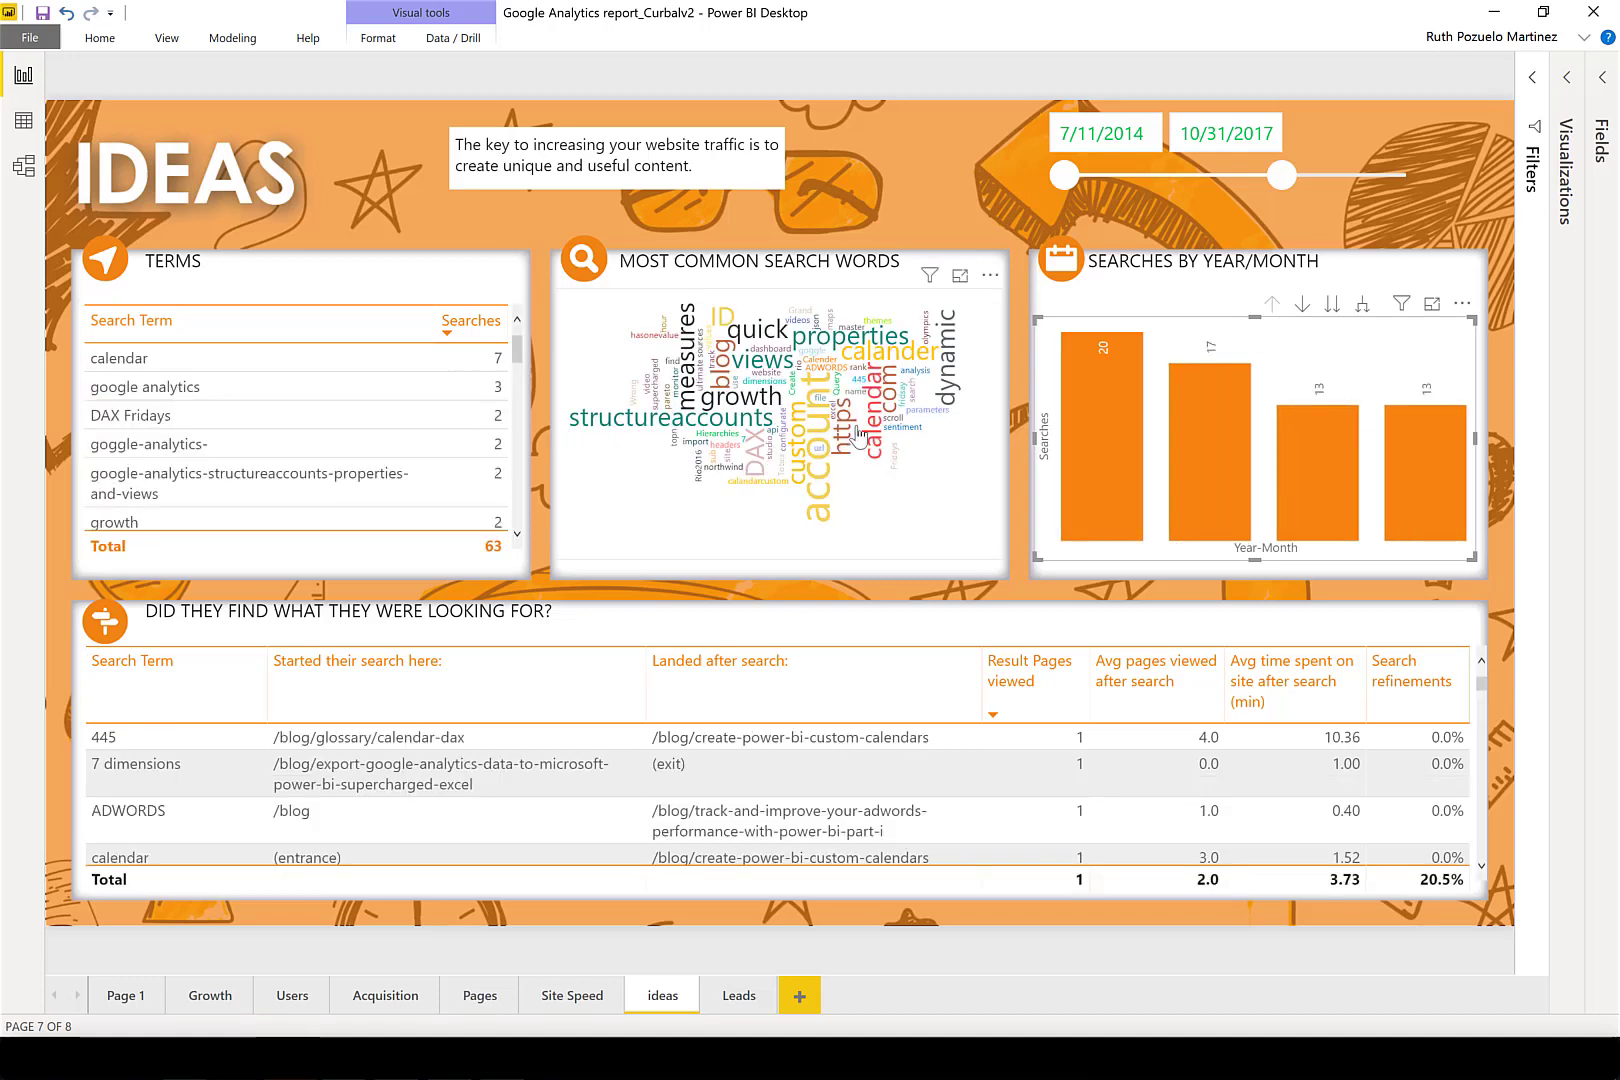
Filter the page by the highest year-month bar again, read through the Terms table, and clear the filter.
left_click(1111, 427)
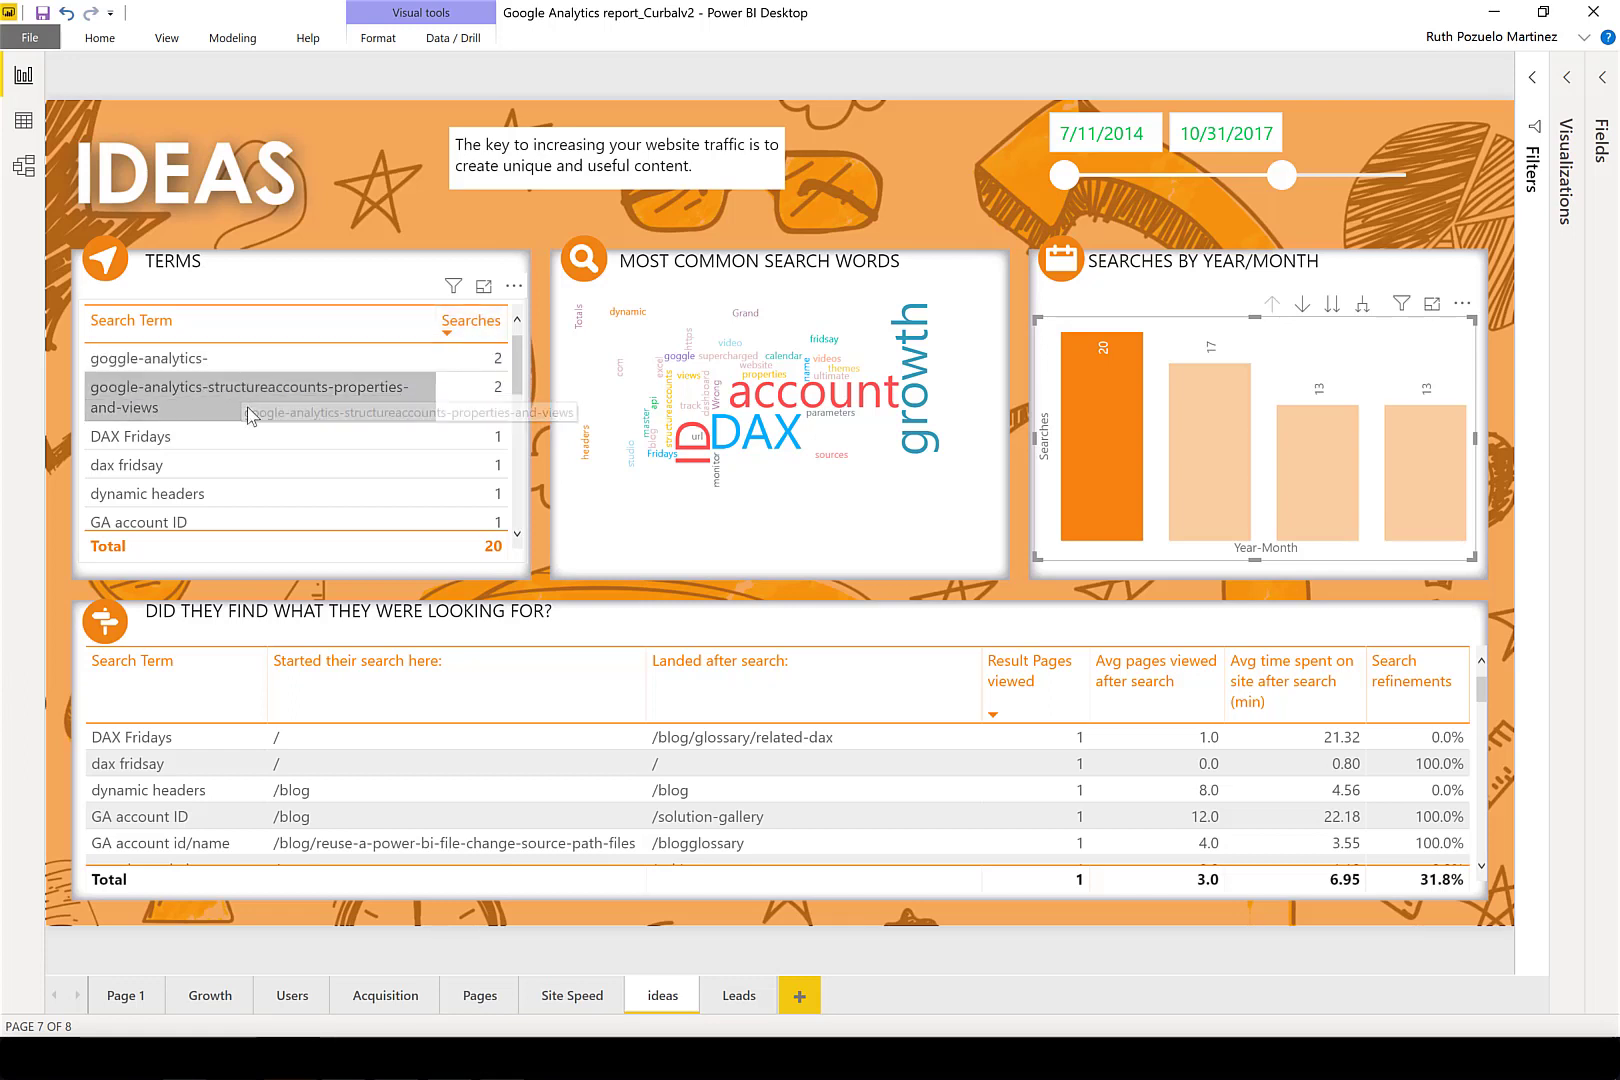
scroll(245, 460, "down", 5)
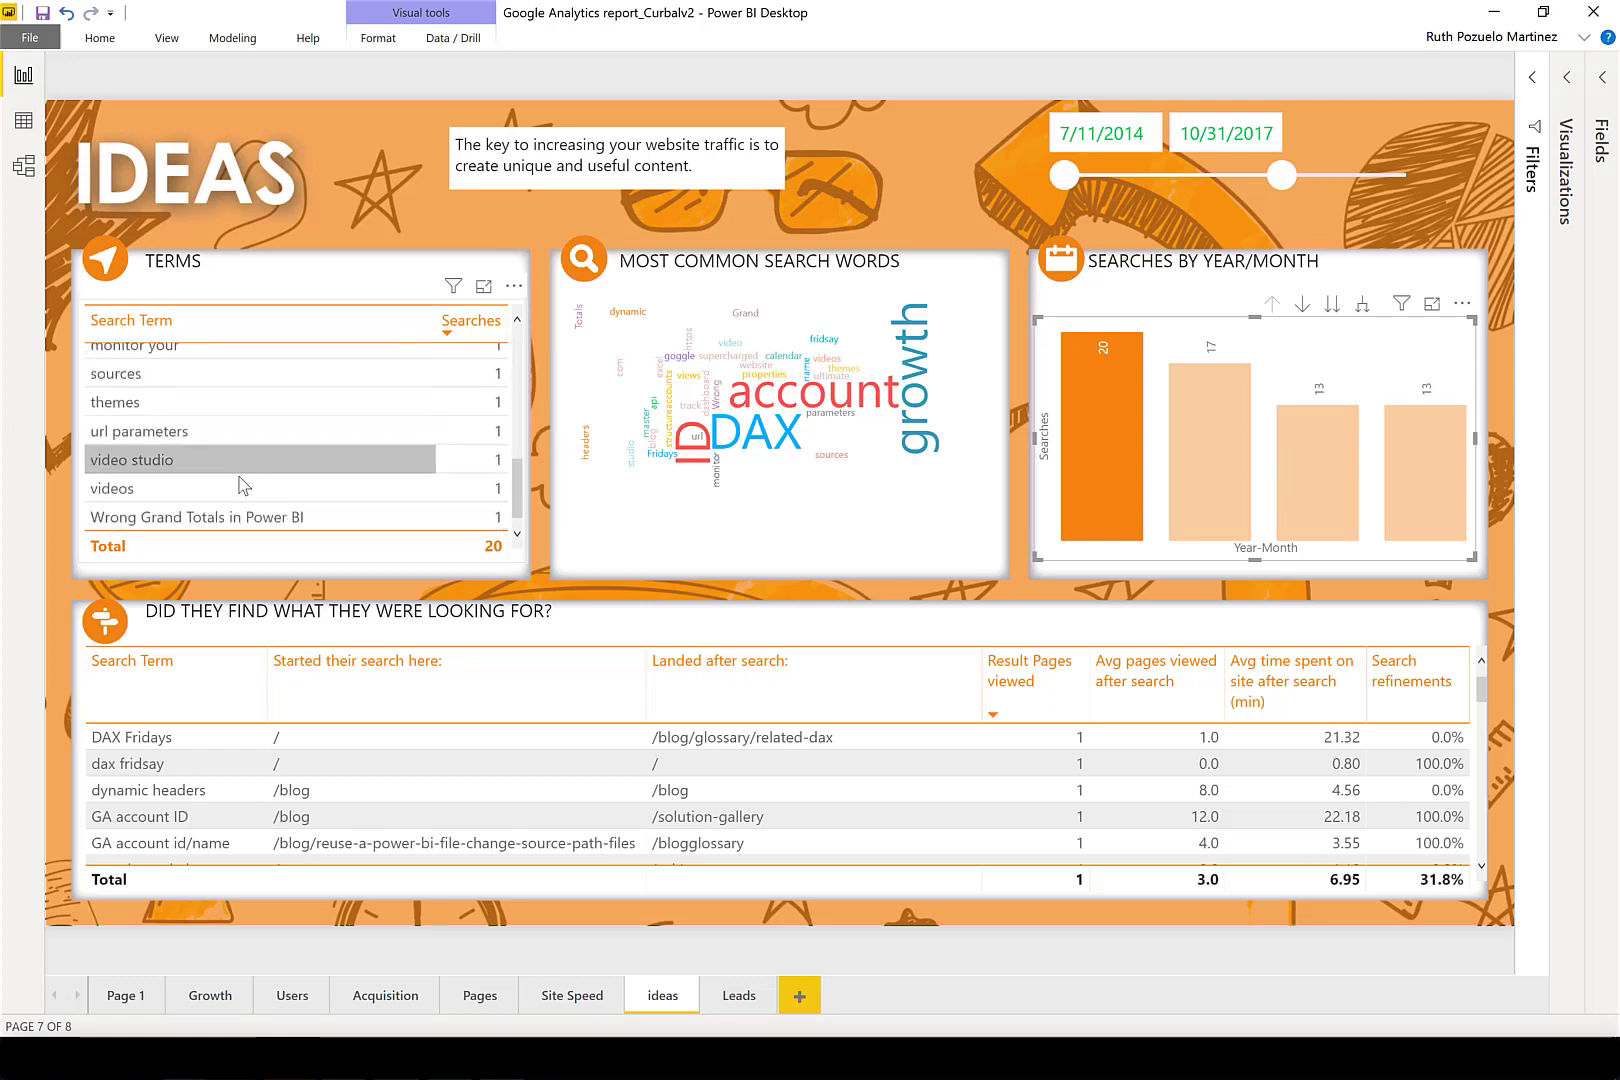
scroll(255, 466, "up", 5)
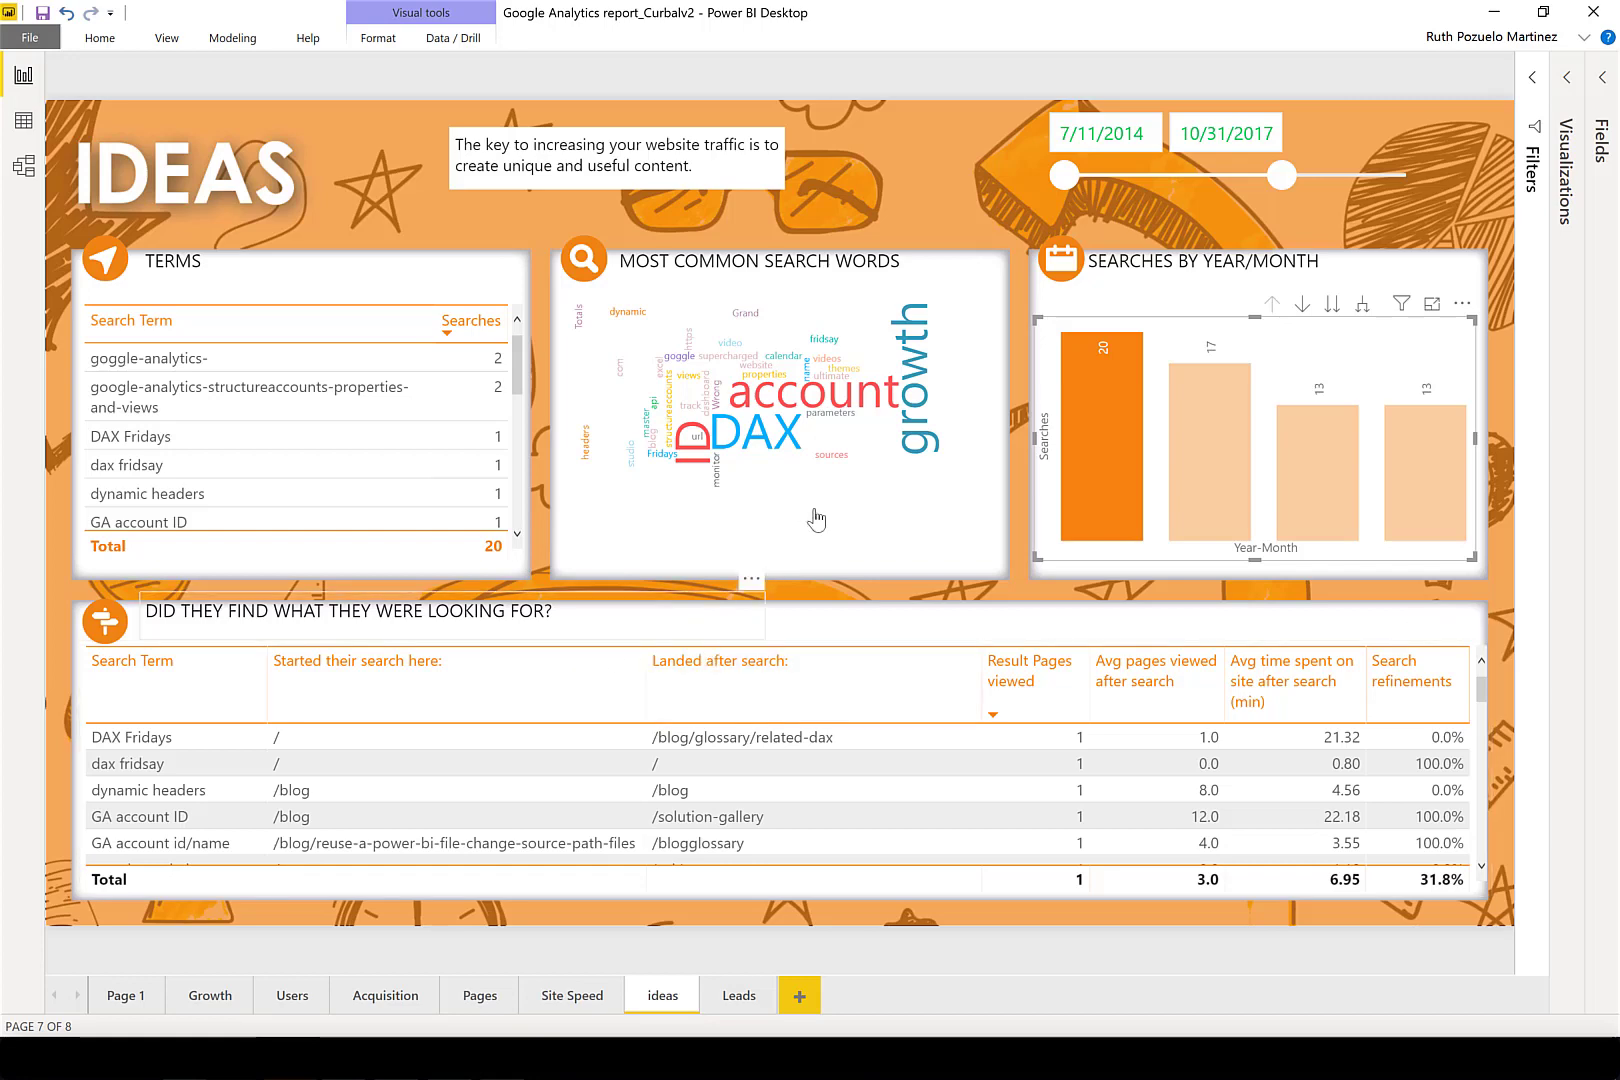
left_click(1097, 445)
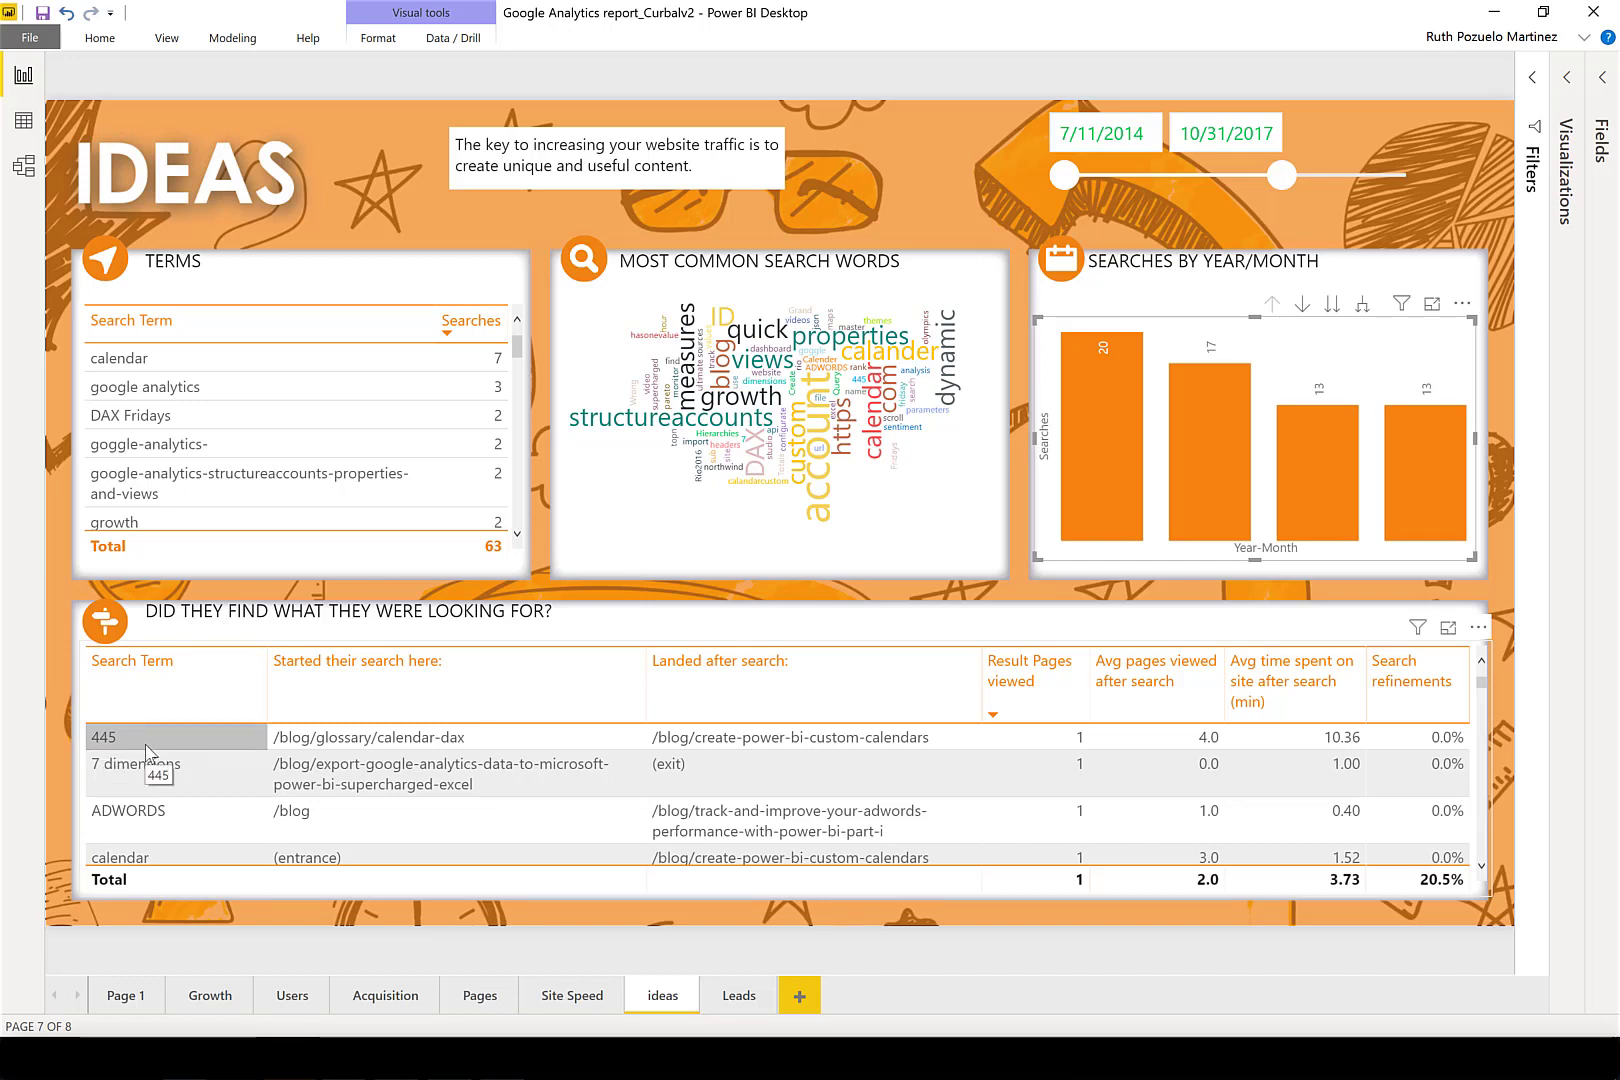
left_click(346, 694)
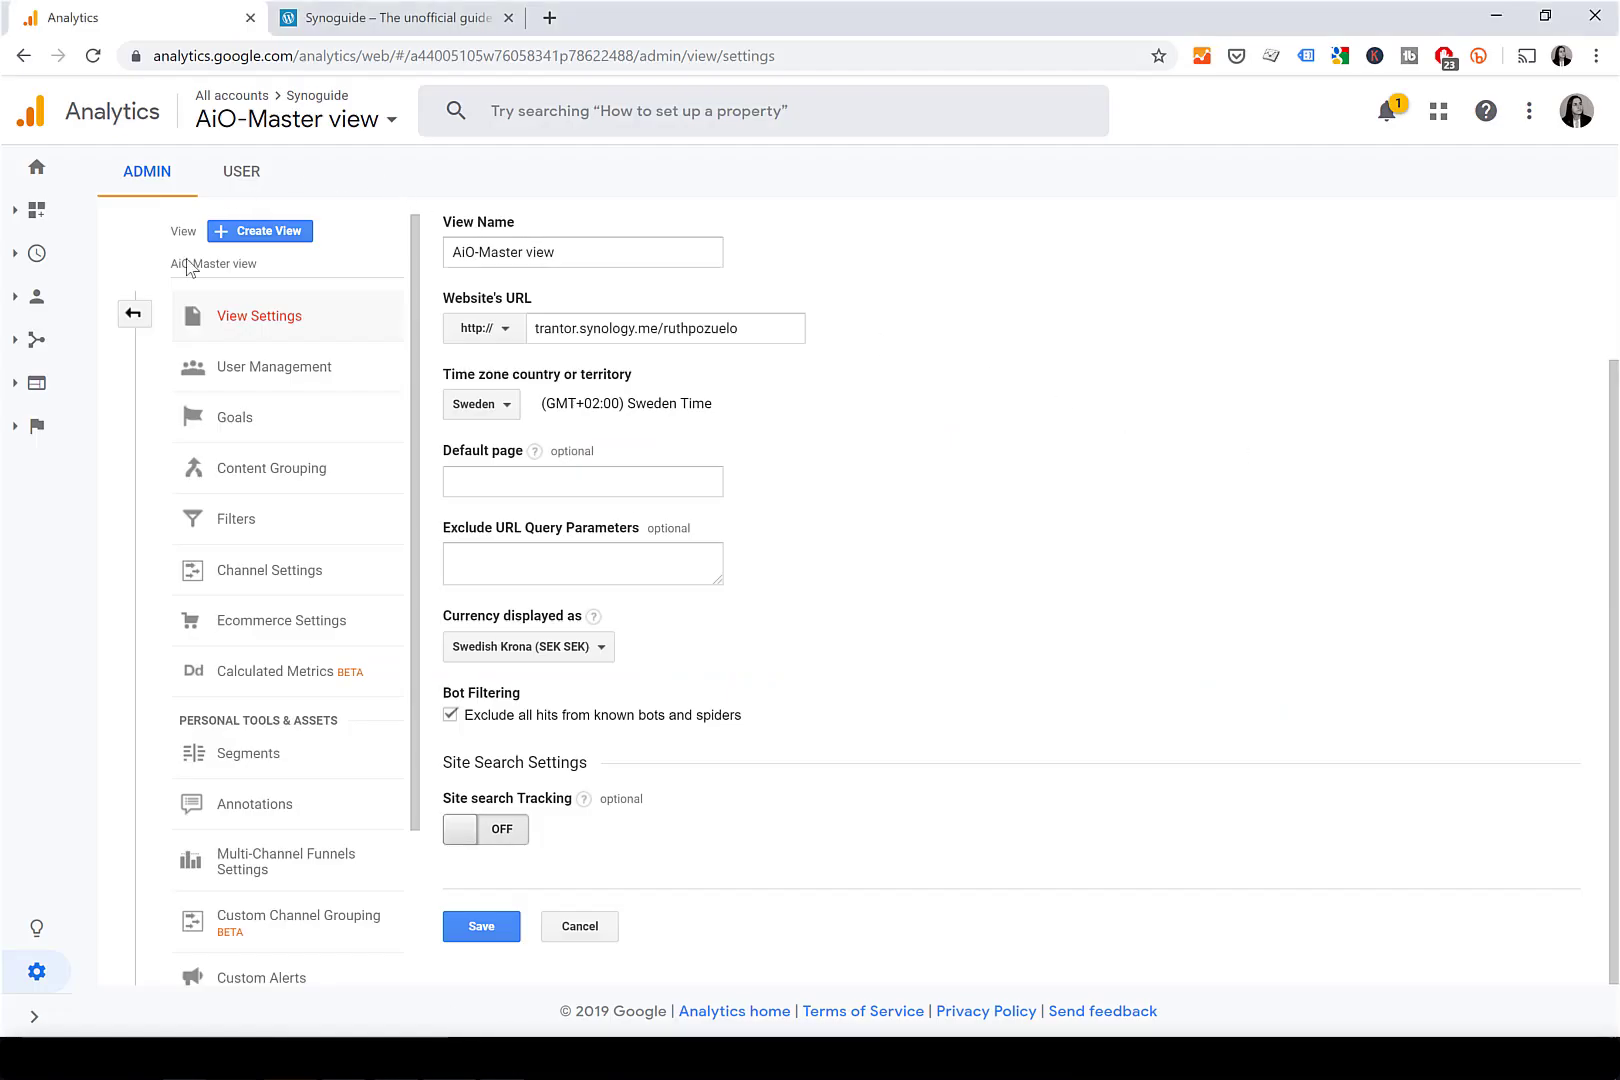
In Google Analytics, open the View Settings of the AiO-Master view and turn on Site search Tracking.
left_click(133, 314)
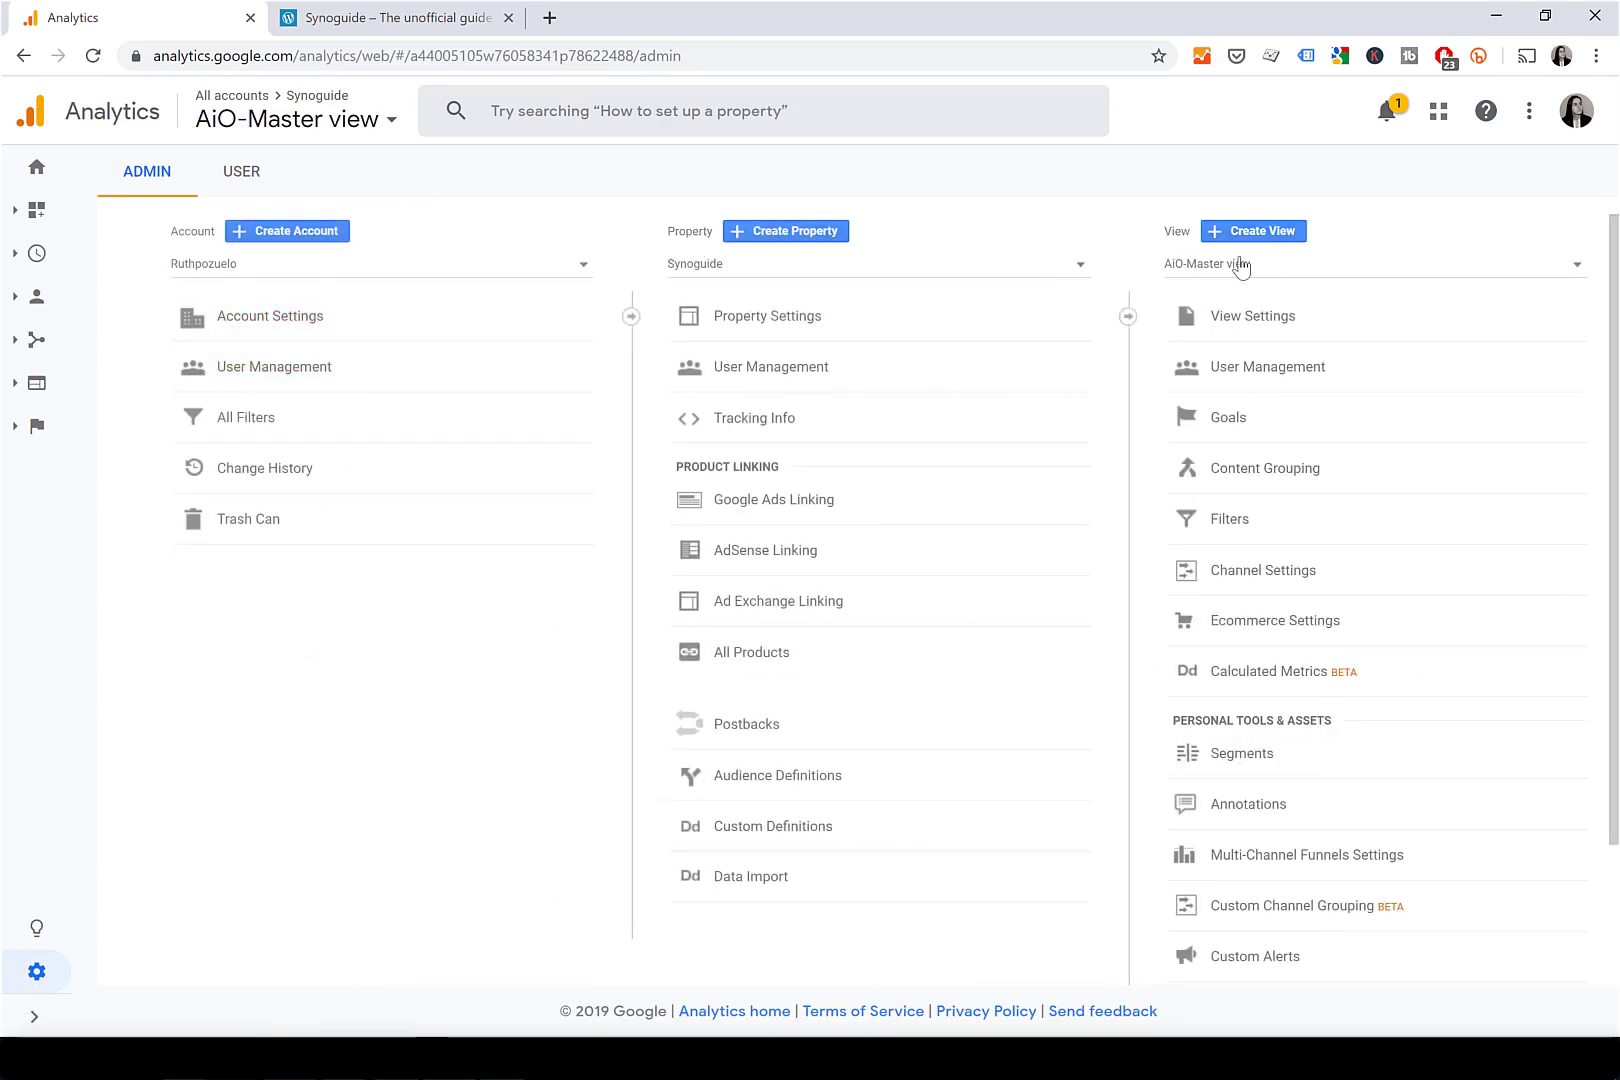
left_click(1276, 317)
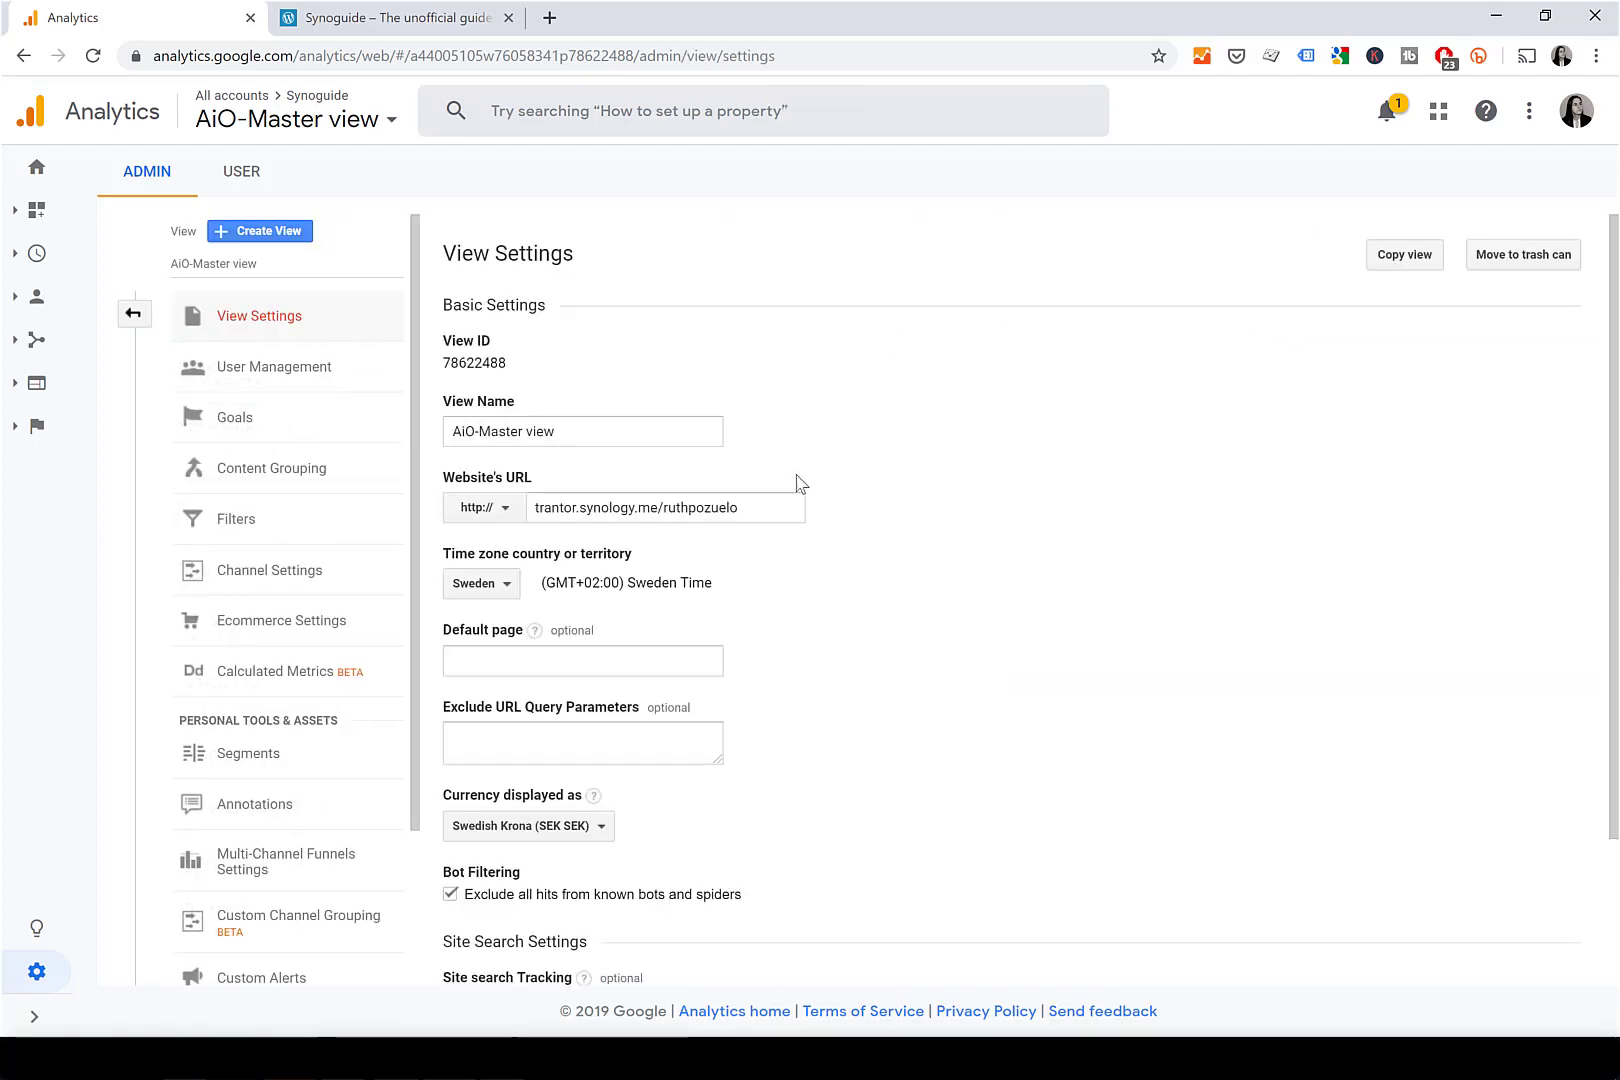
scroll(795, 480, "down", 3)
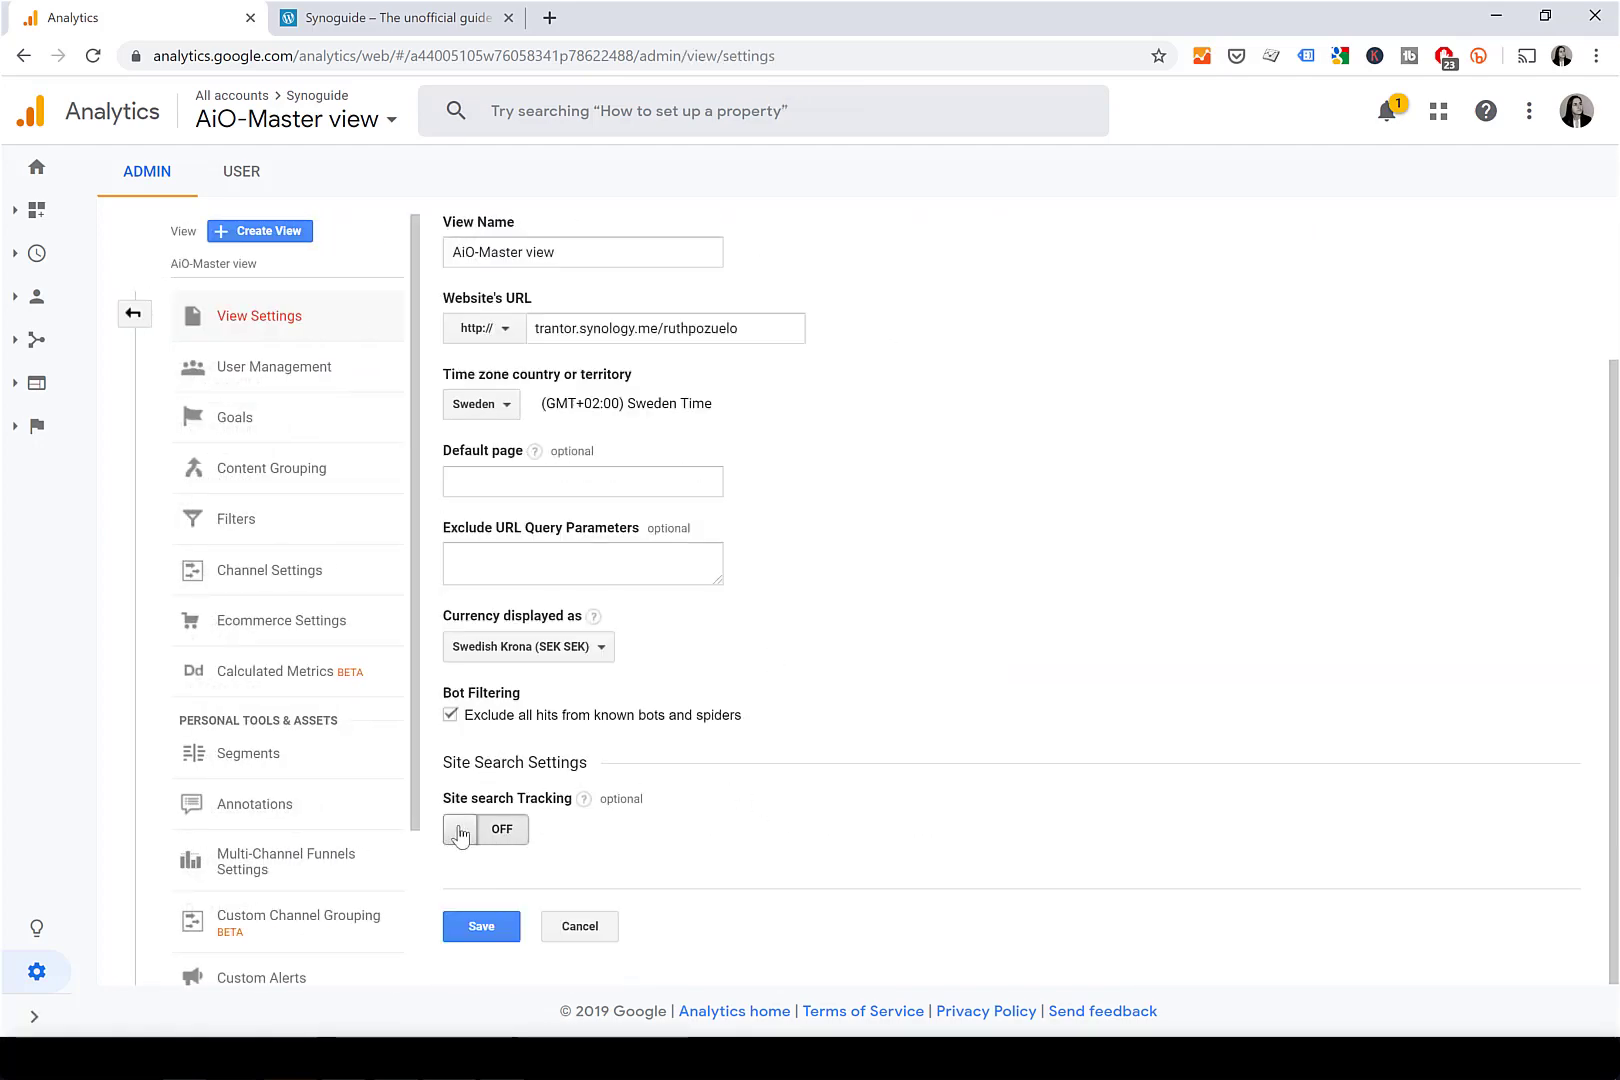
left_click(515, 836)
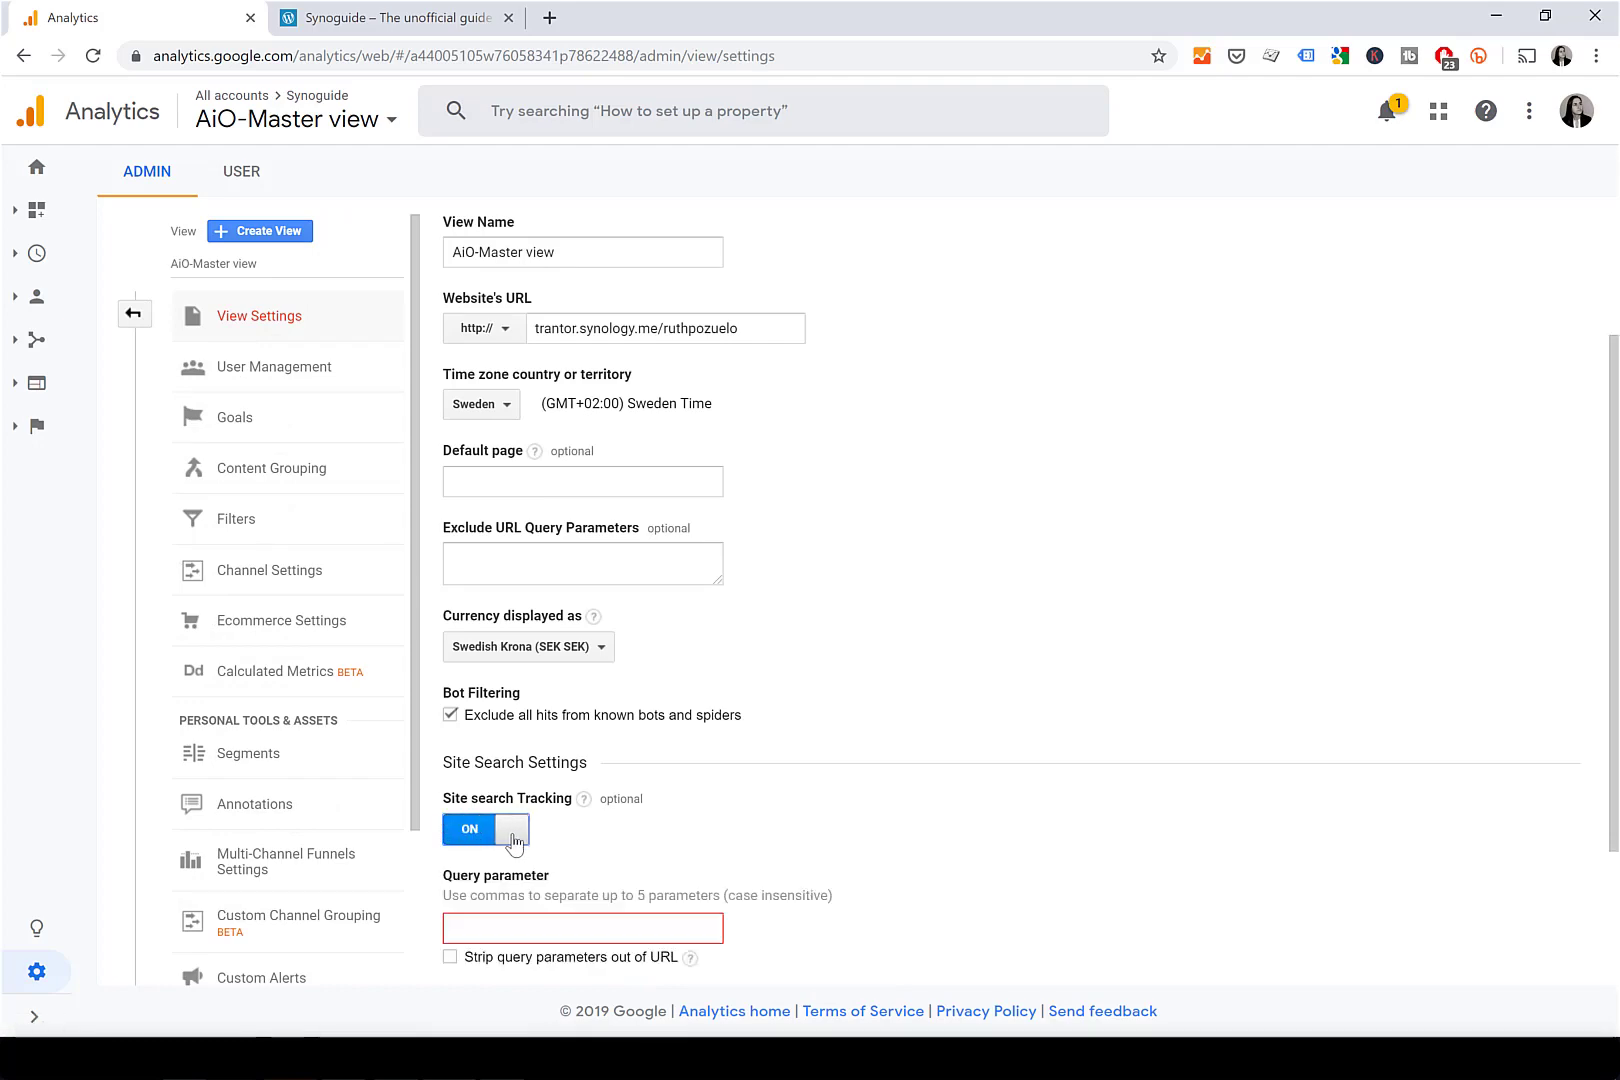
Search the Synoguide website for "test" and highlight the query parameter in the results page's address.
left_click(392, 28)
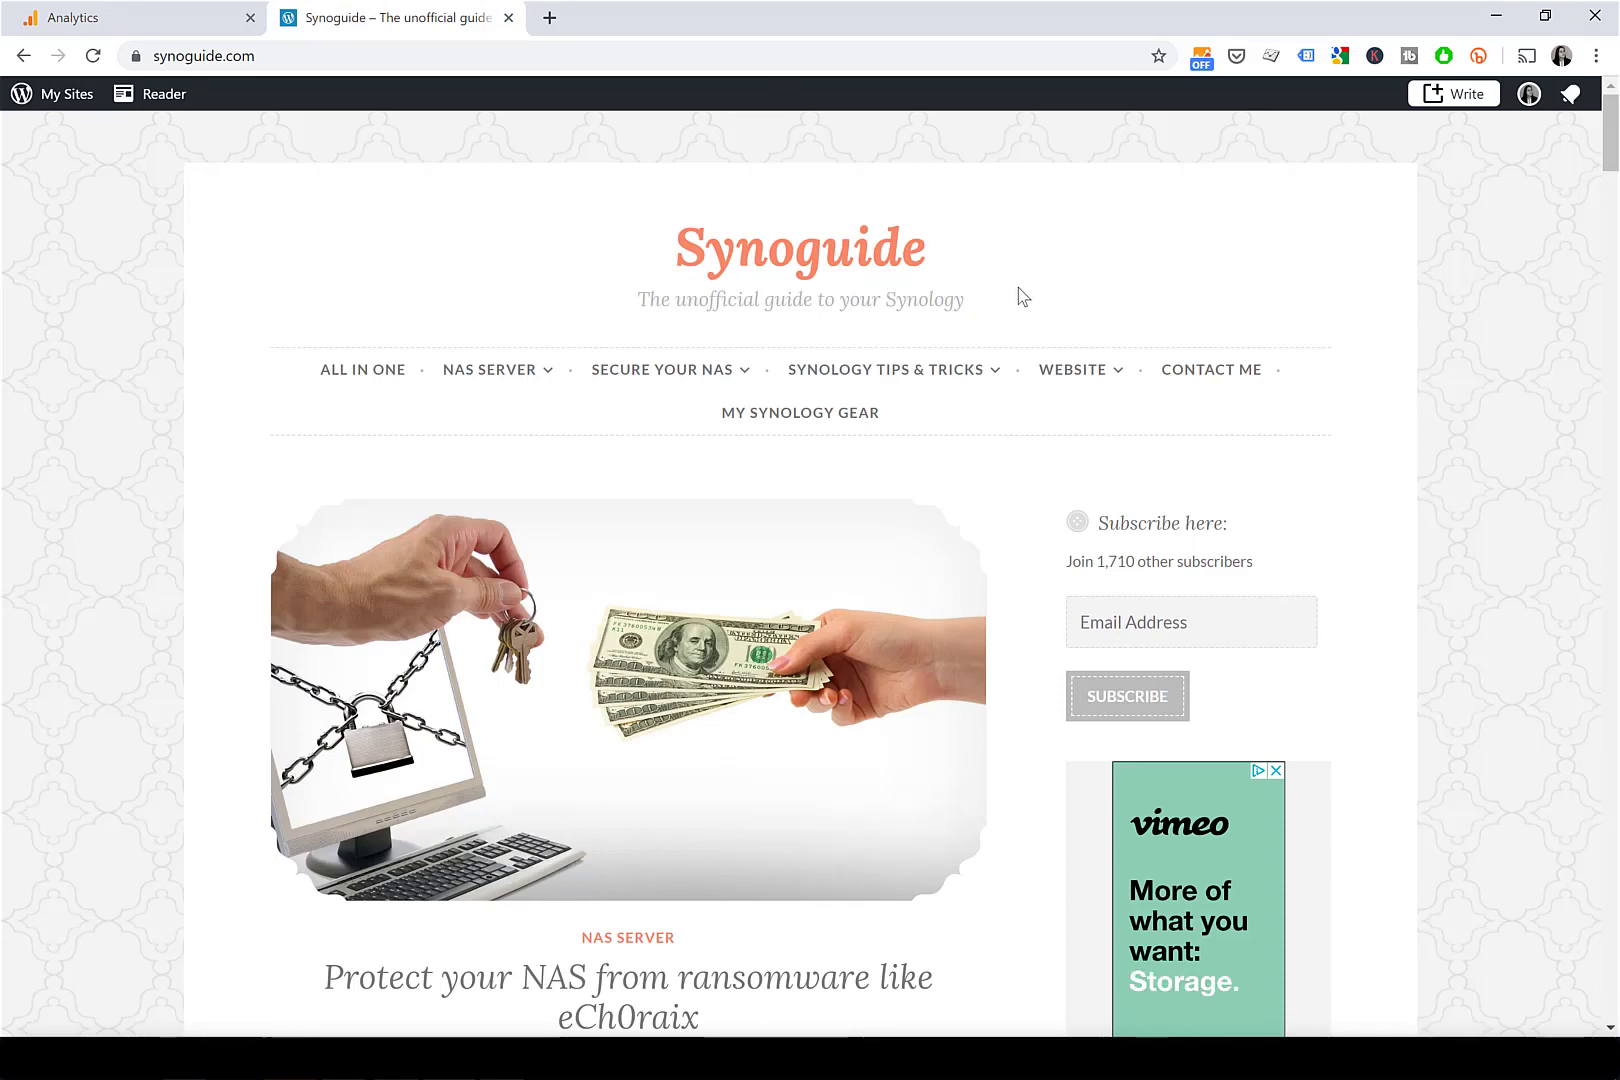
scroll(910, 300, "down", 2)
mouse_move(890, 194)
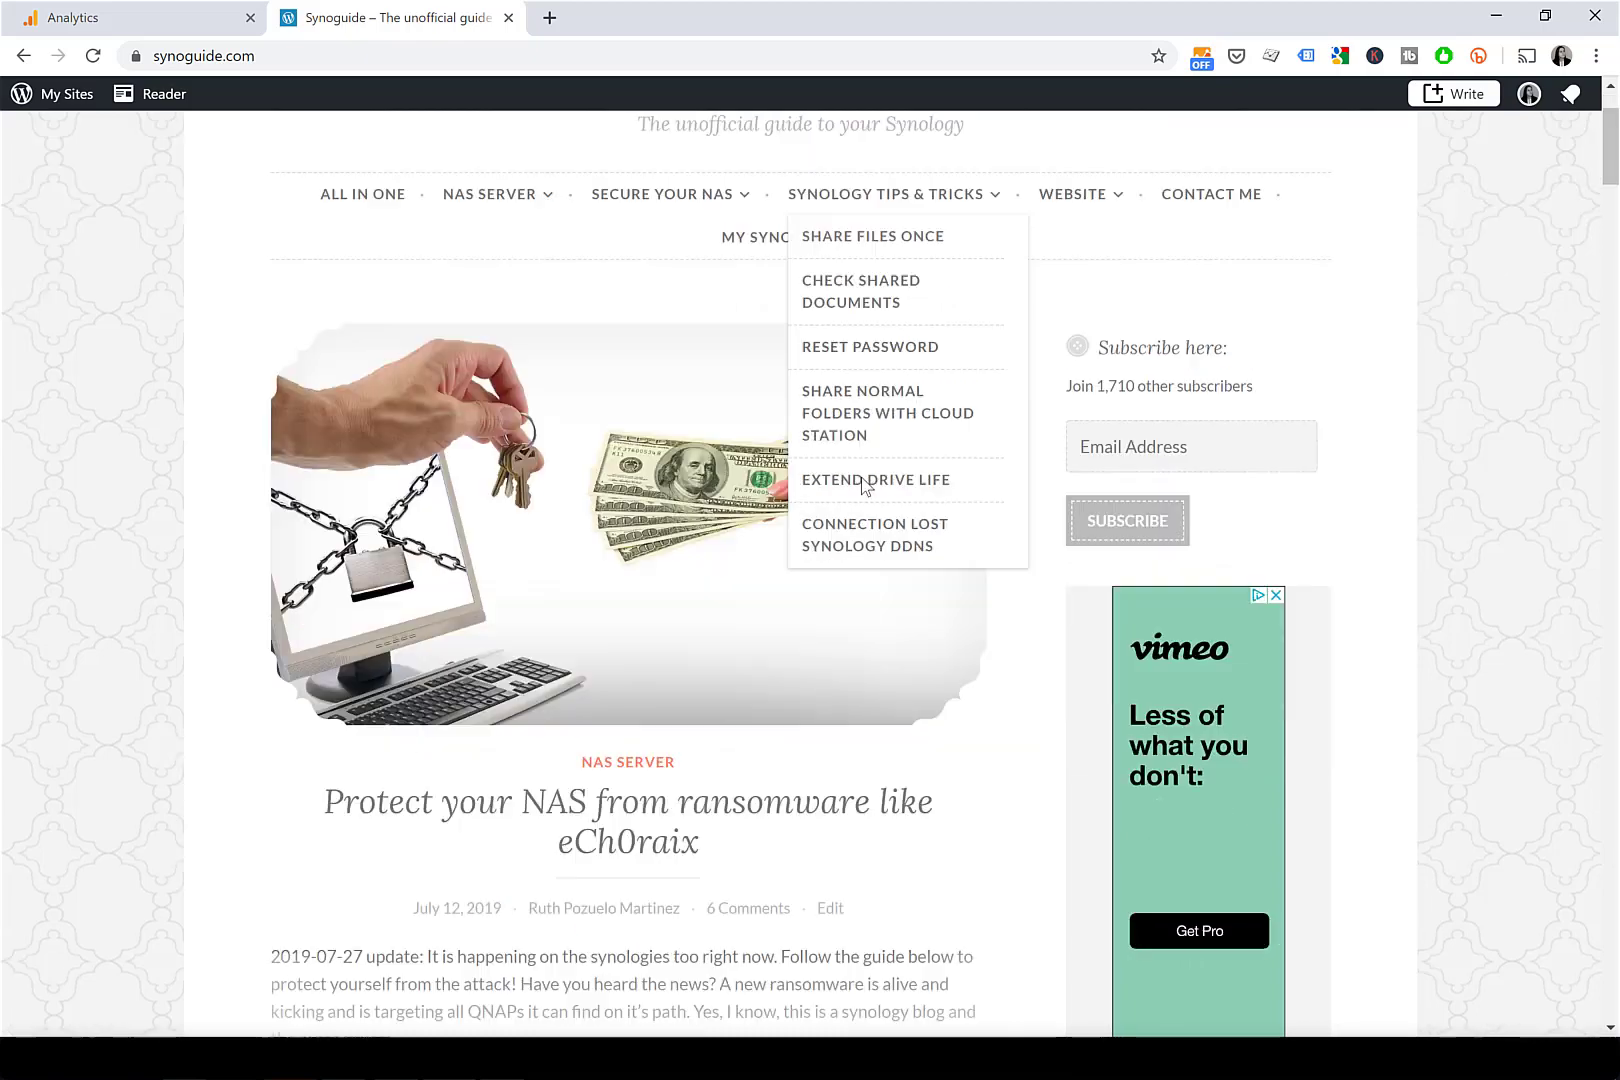
scroll(868, 669, "down", 3)
scroll(873, 660, "up", 3)
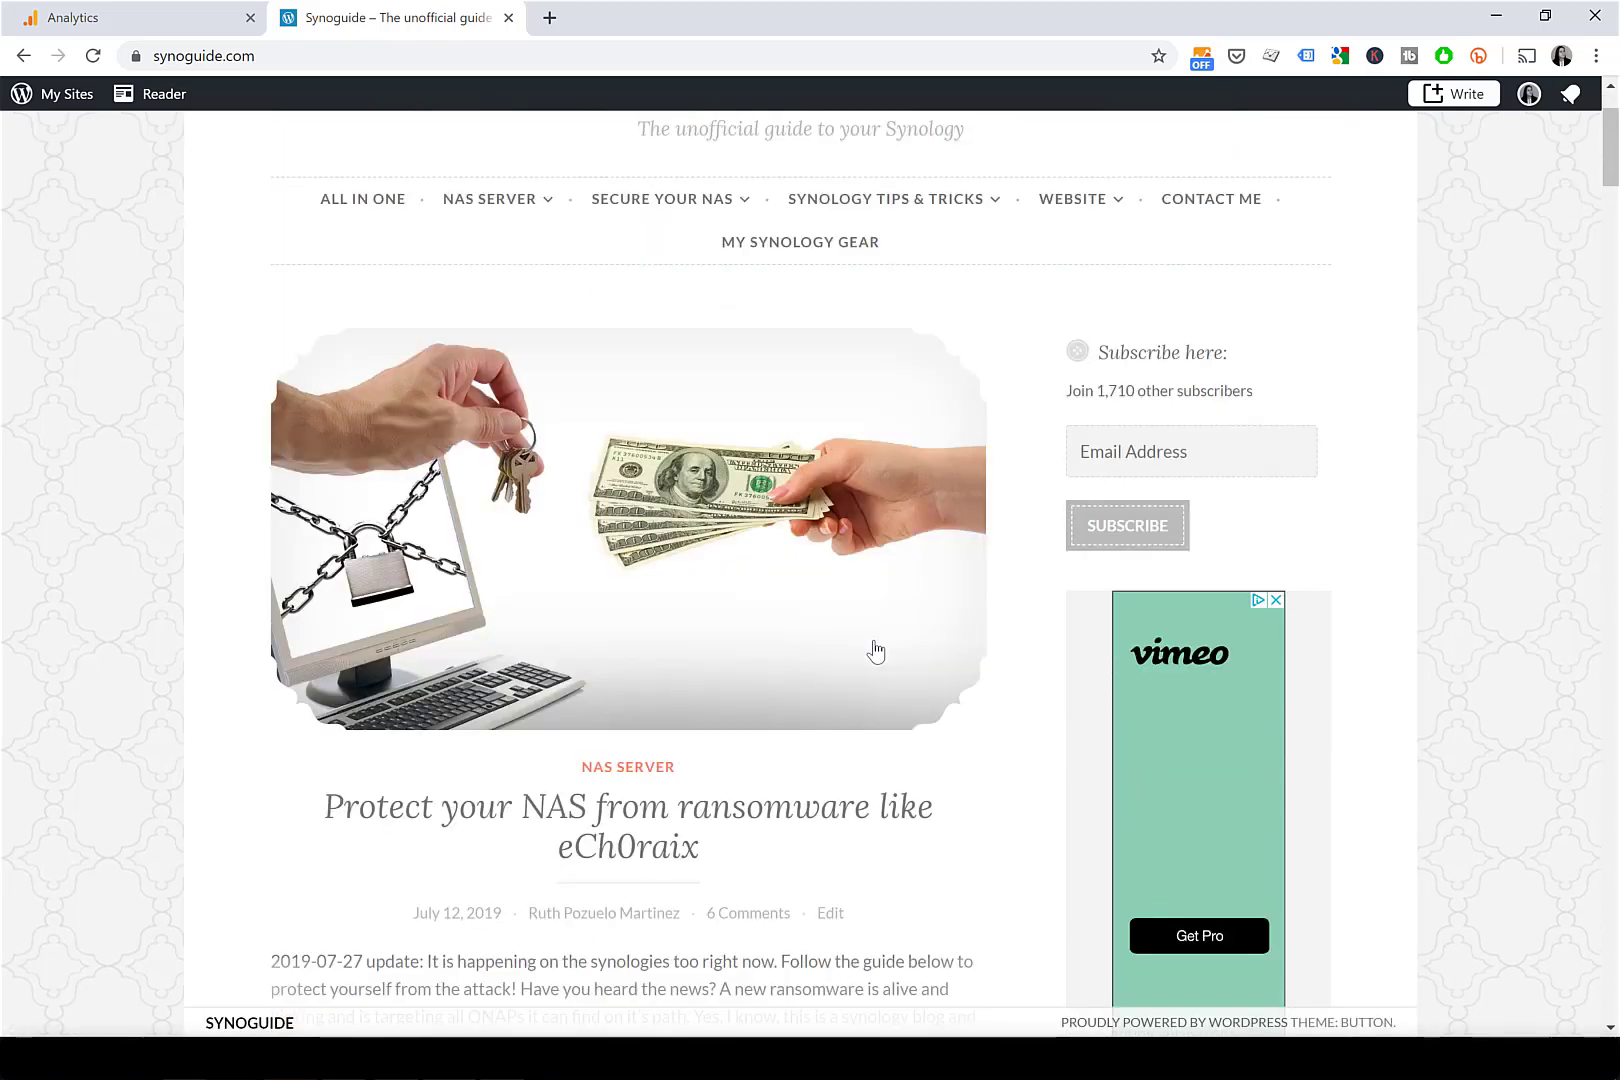
scroll(876, 651, "up", 2)
scroll(1432, 423, "down", 5)
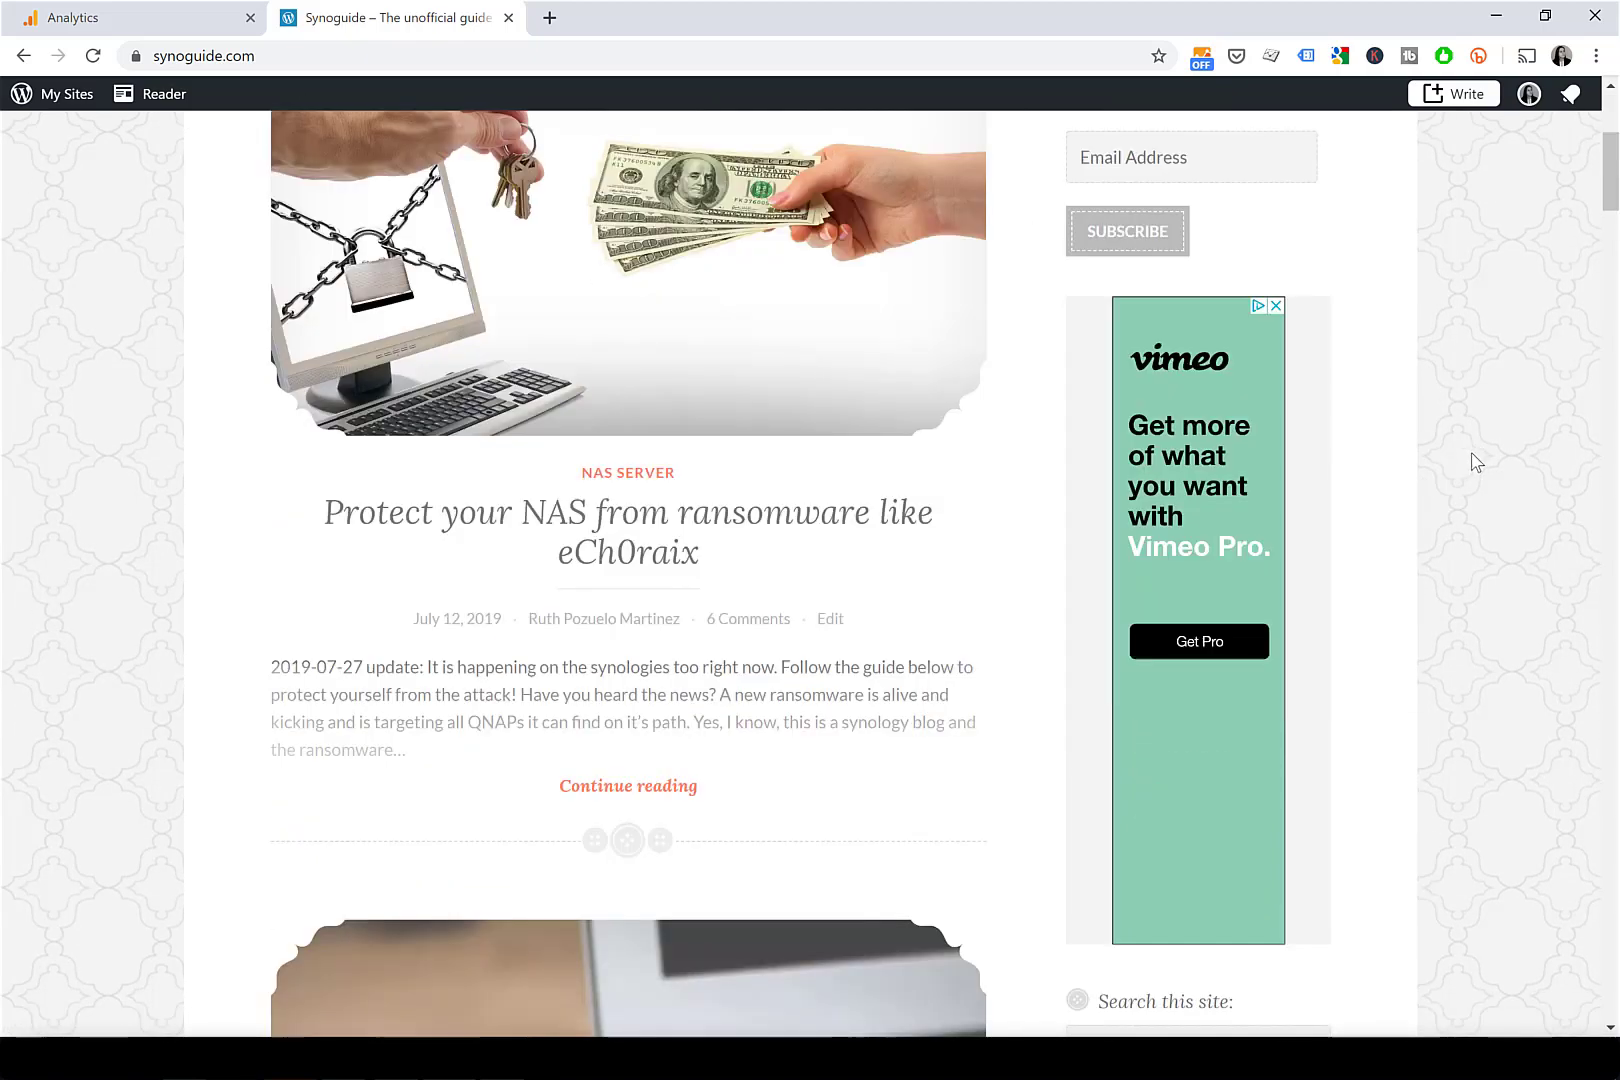
scroll(1432, 542, "down", 3)
left_click(1170, 762)
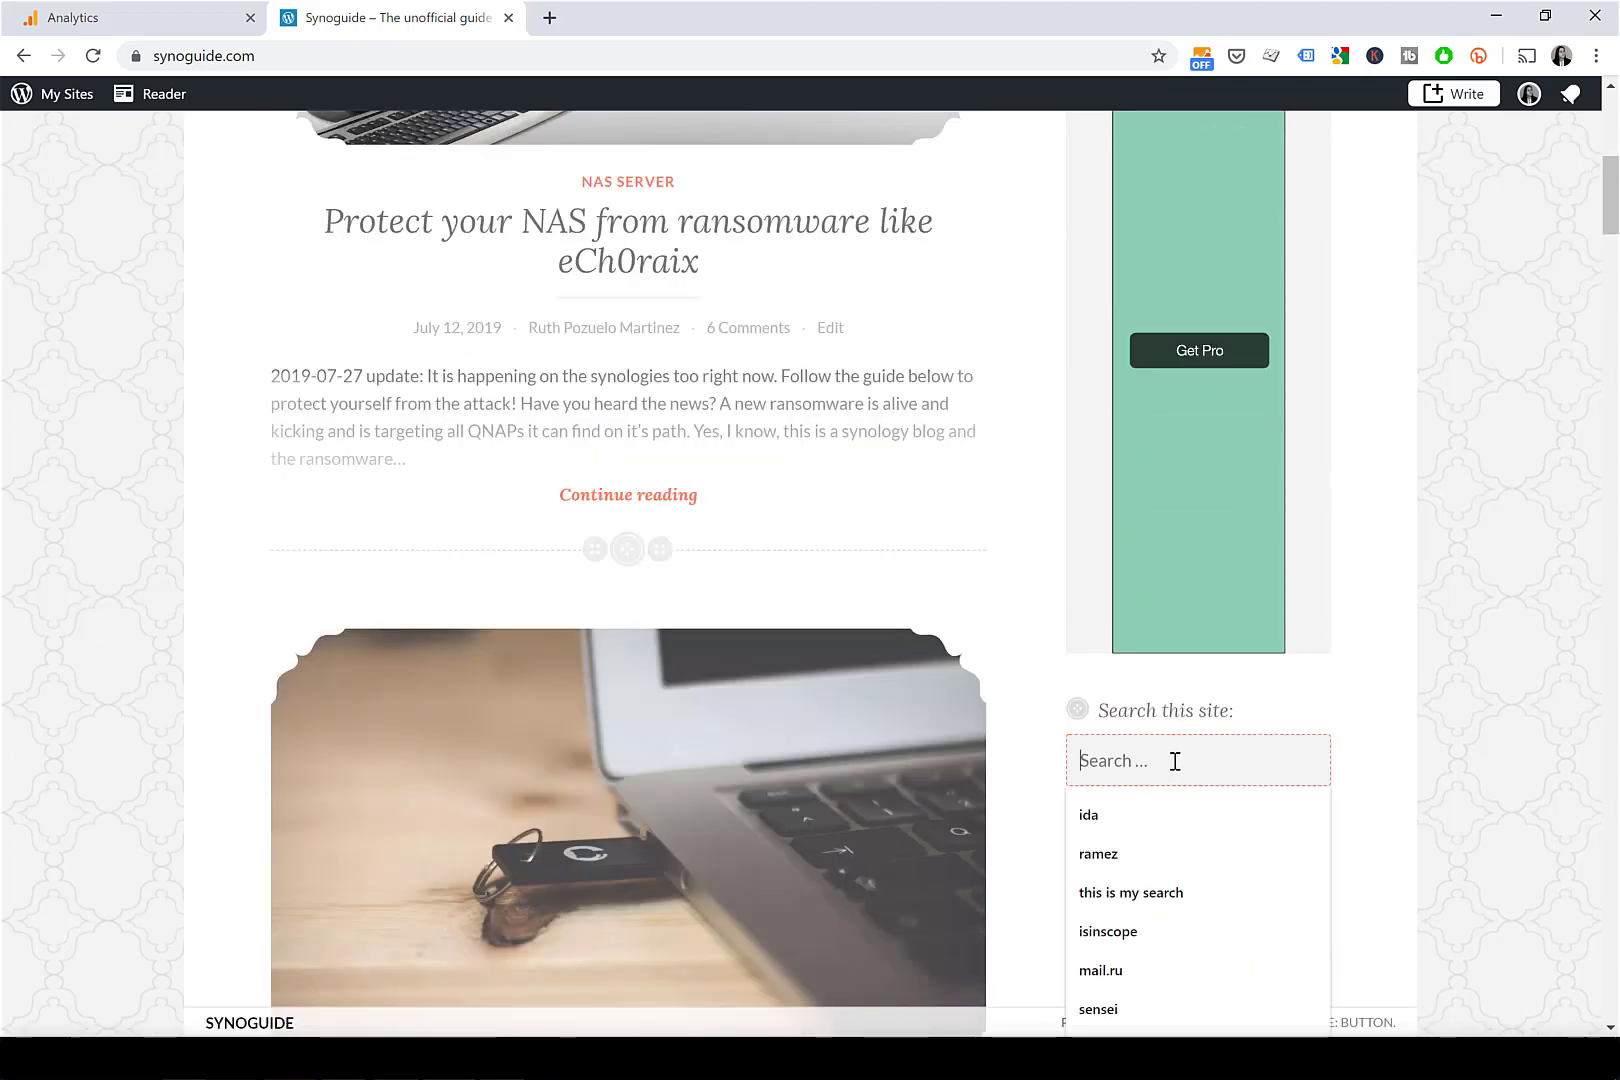
type("test")
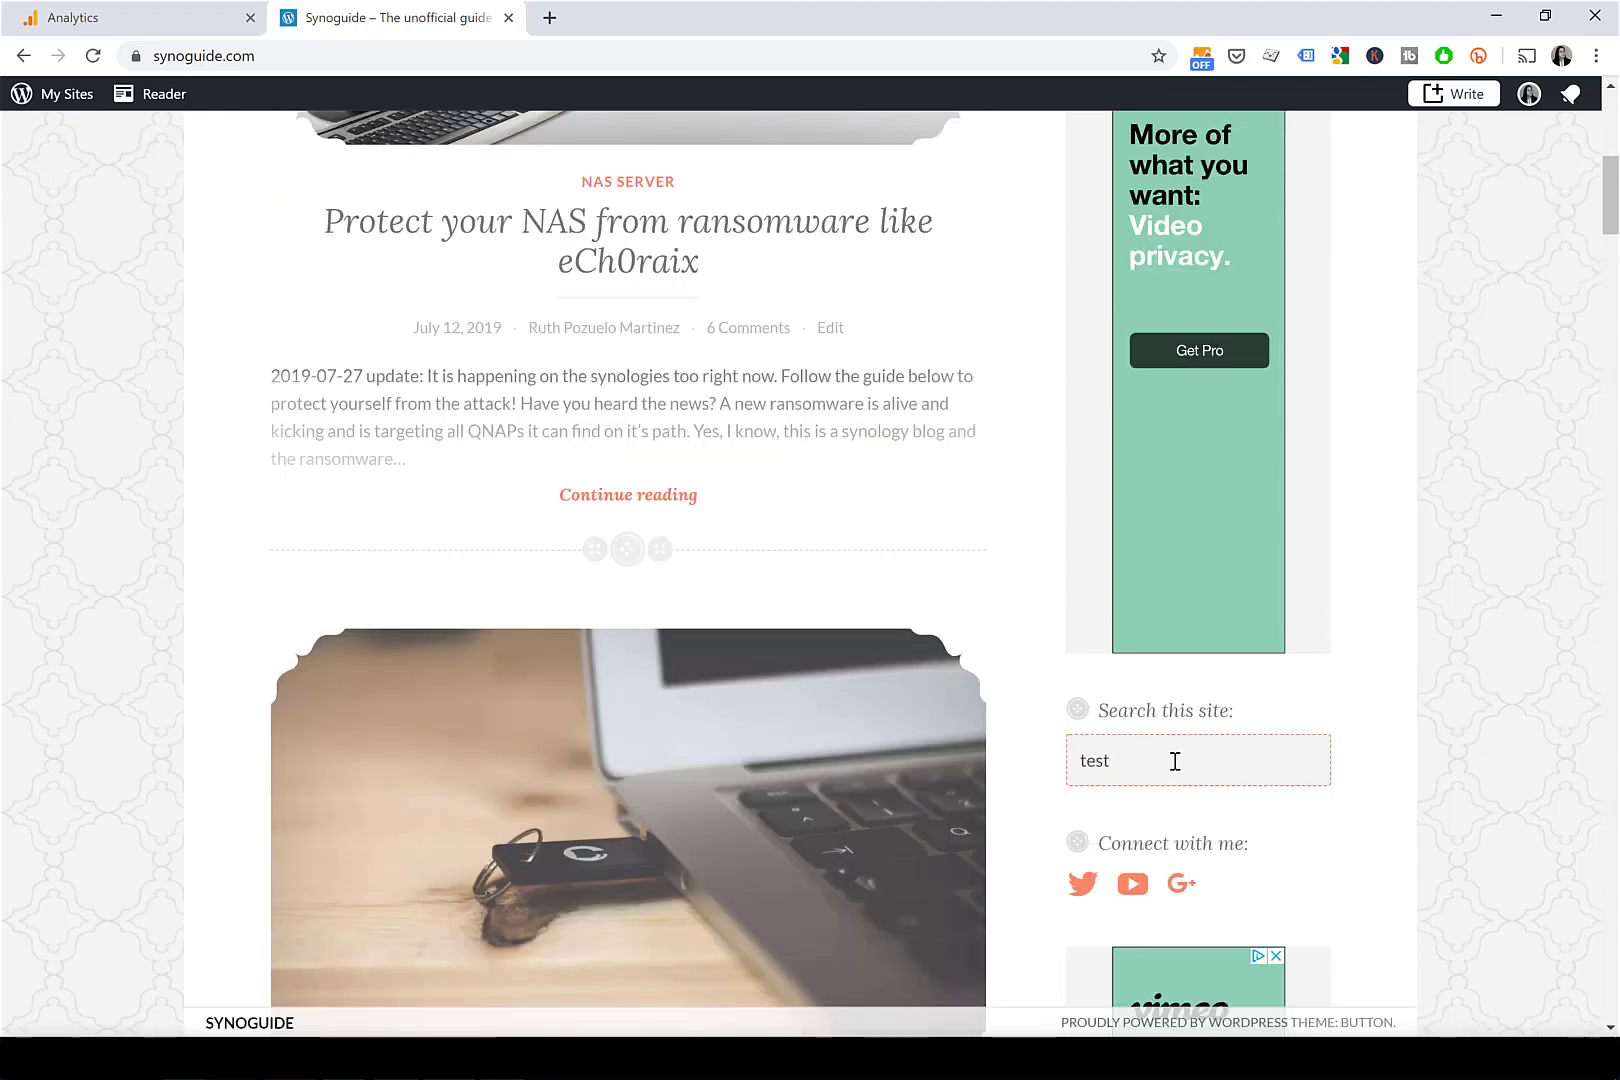
key("Return")
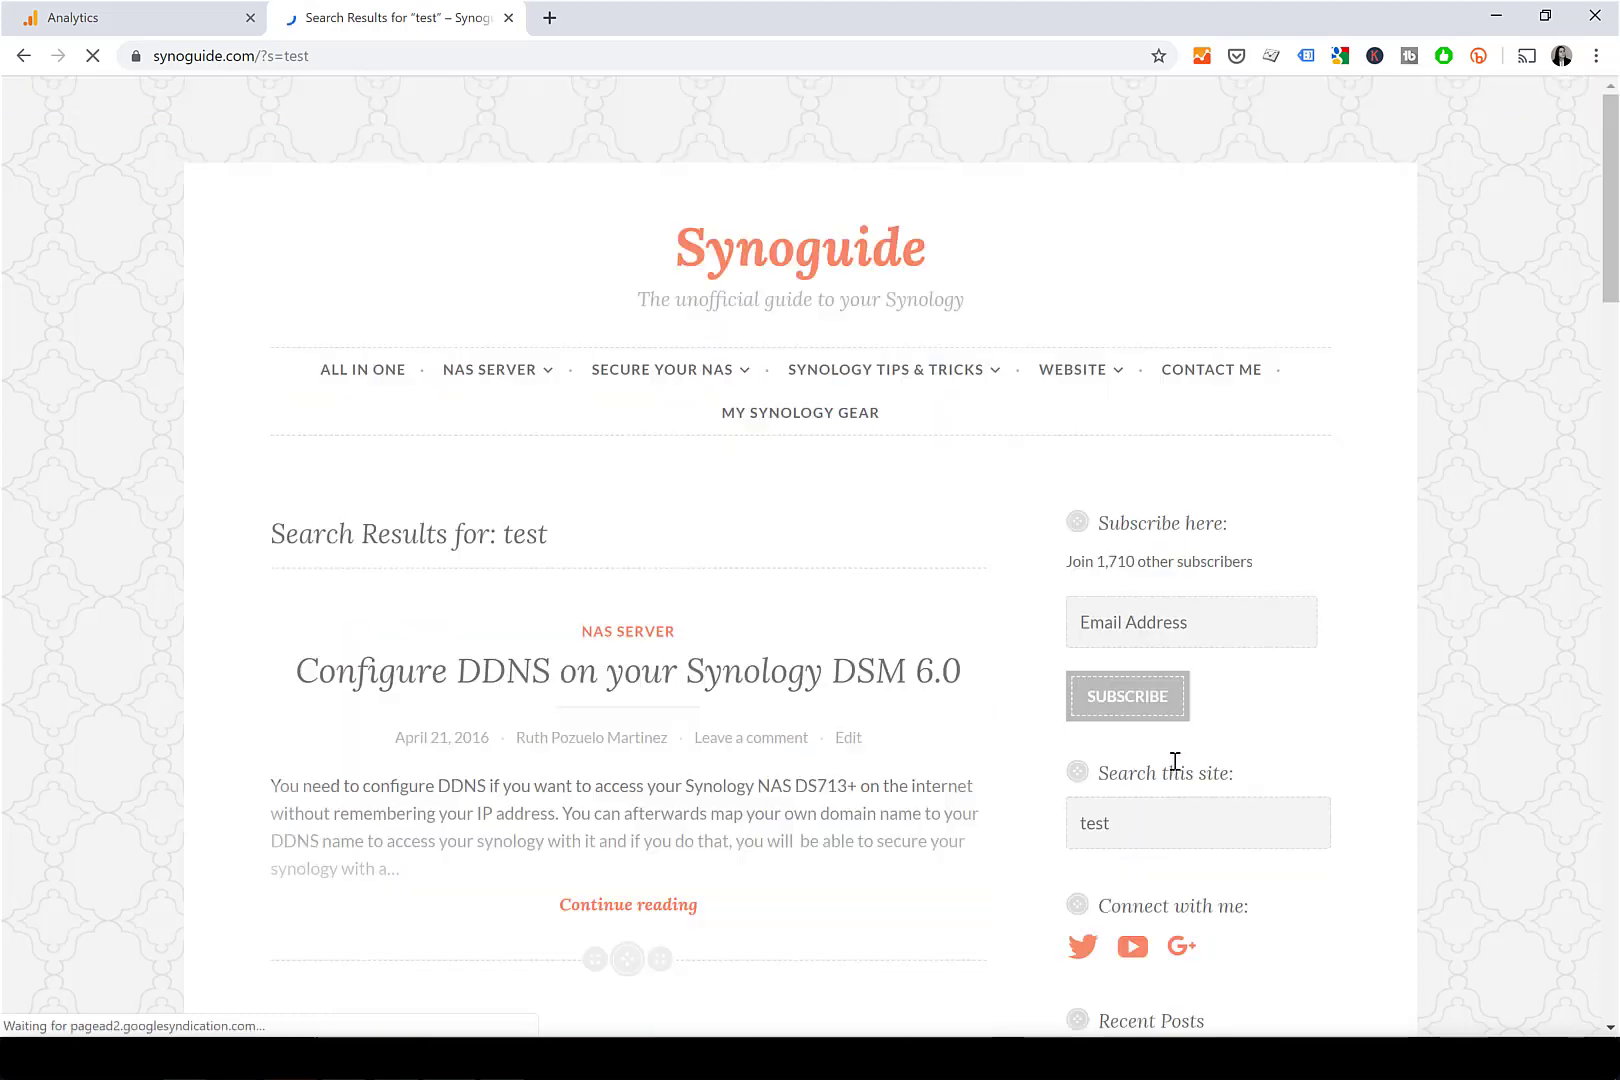
left_click(267, 56)
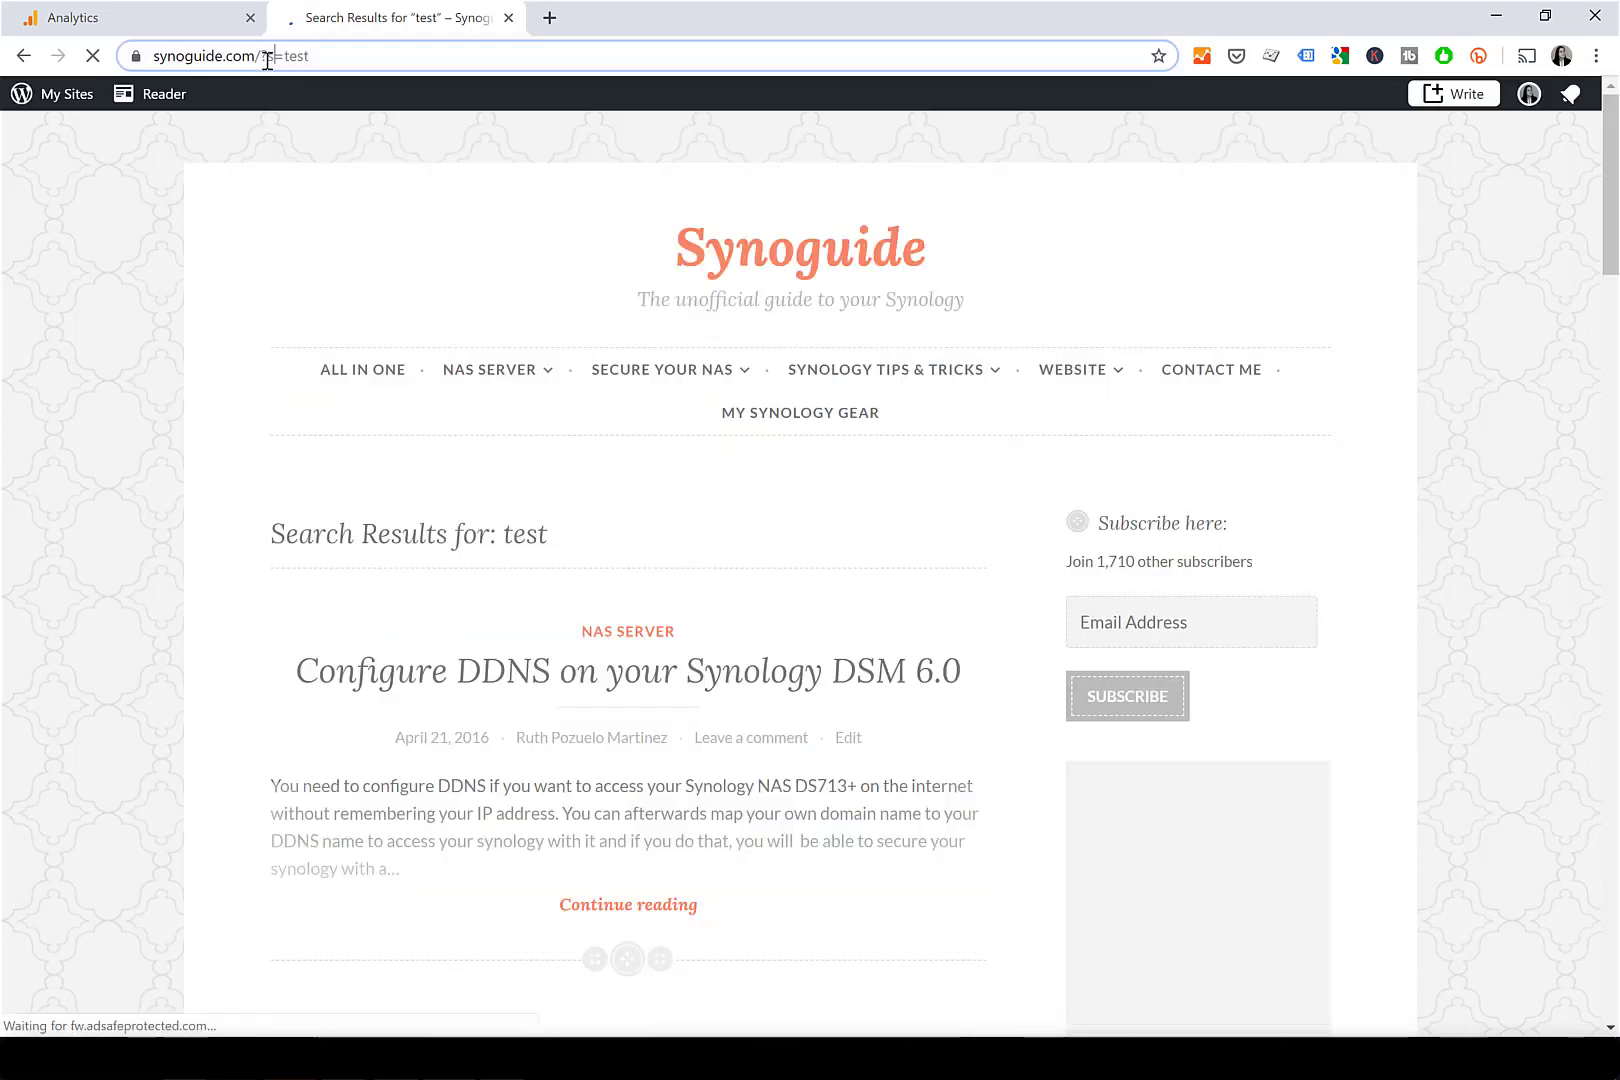
double_click(268, 56)
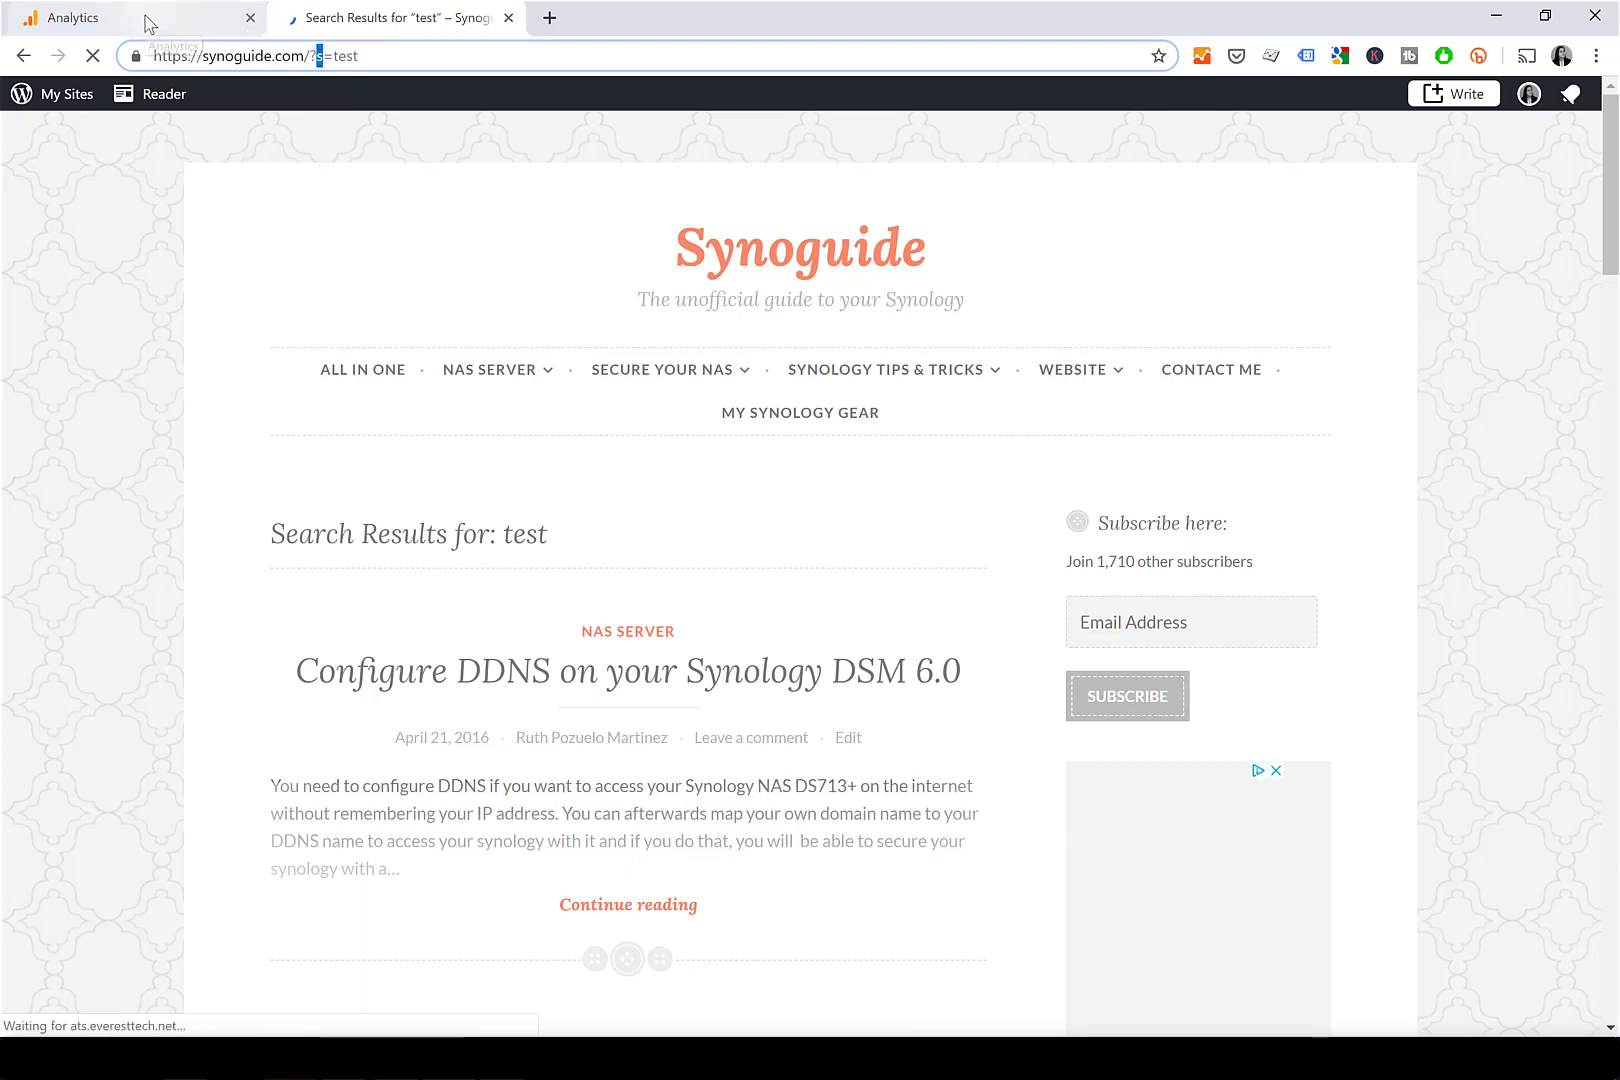
Return to the Google Analytics view settings and set the site search Query parameter to s.
left_click(147, 20)
left_click(590, 929)
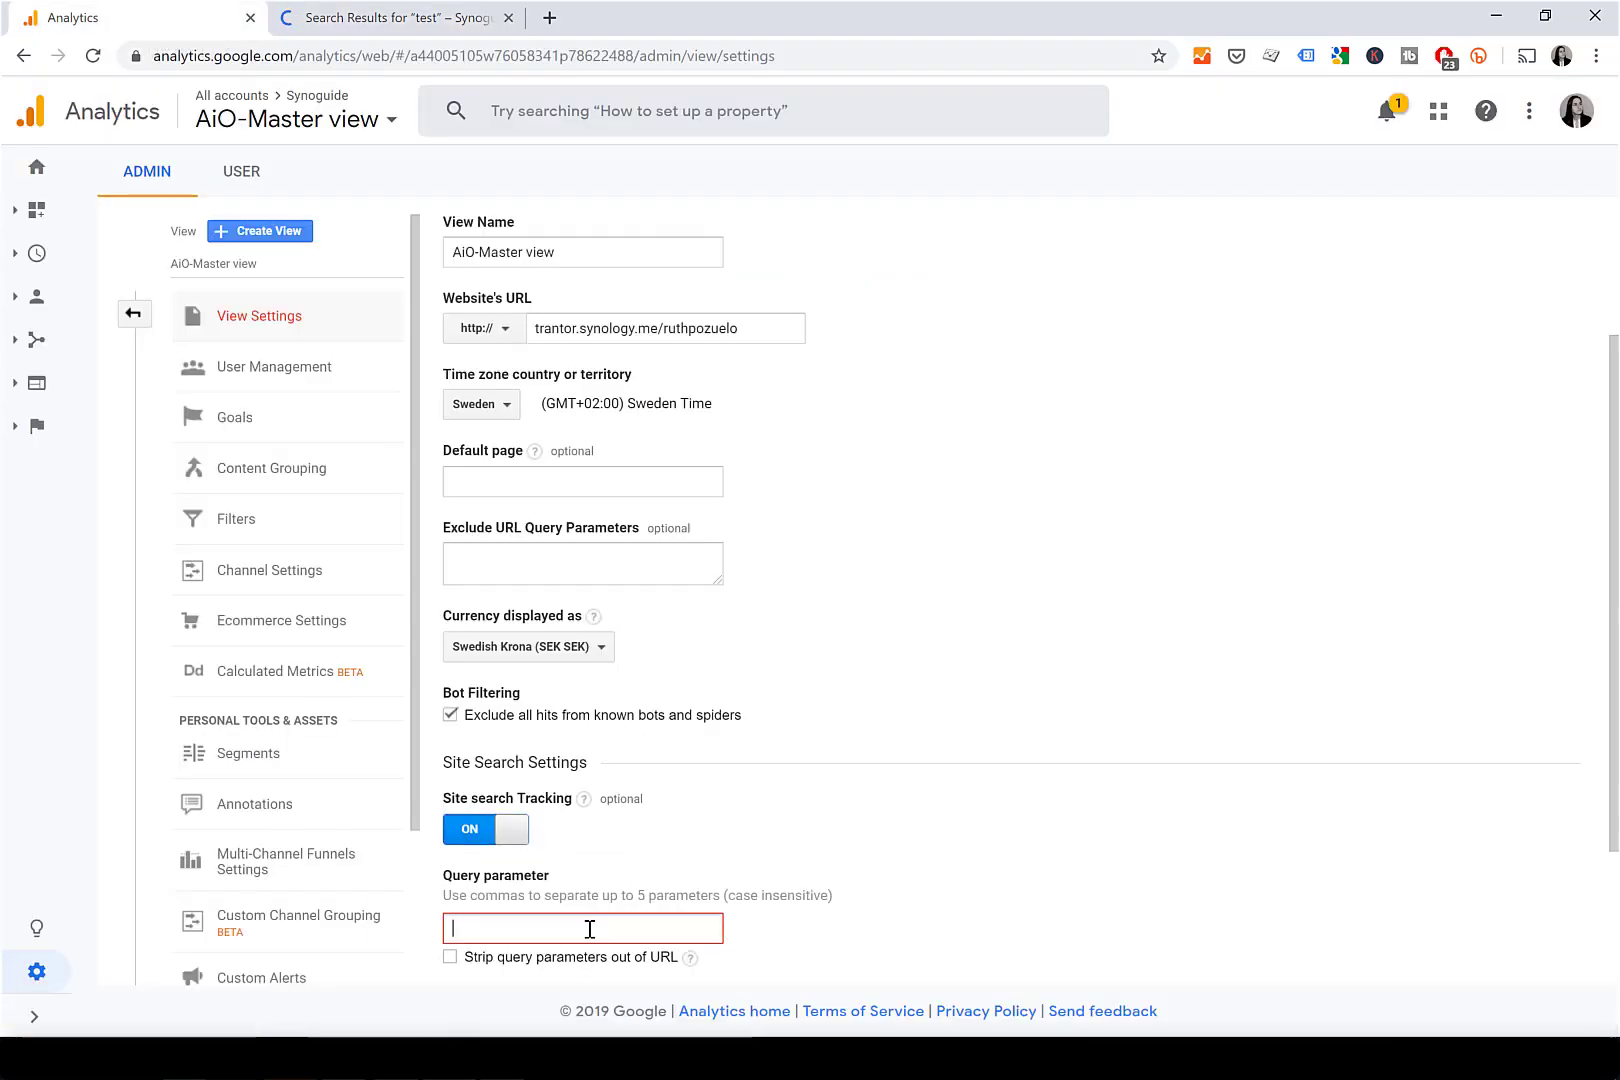
type("s")
Enable stripping query parameters out of the URL and save the view settings.
scroll(803, 846, "down", 2)
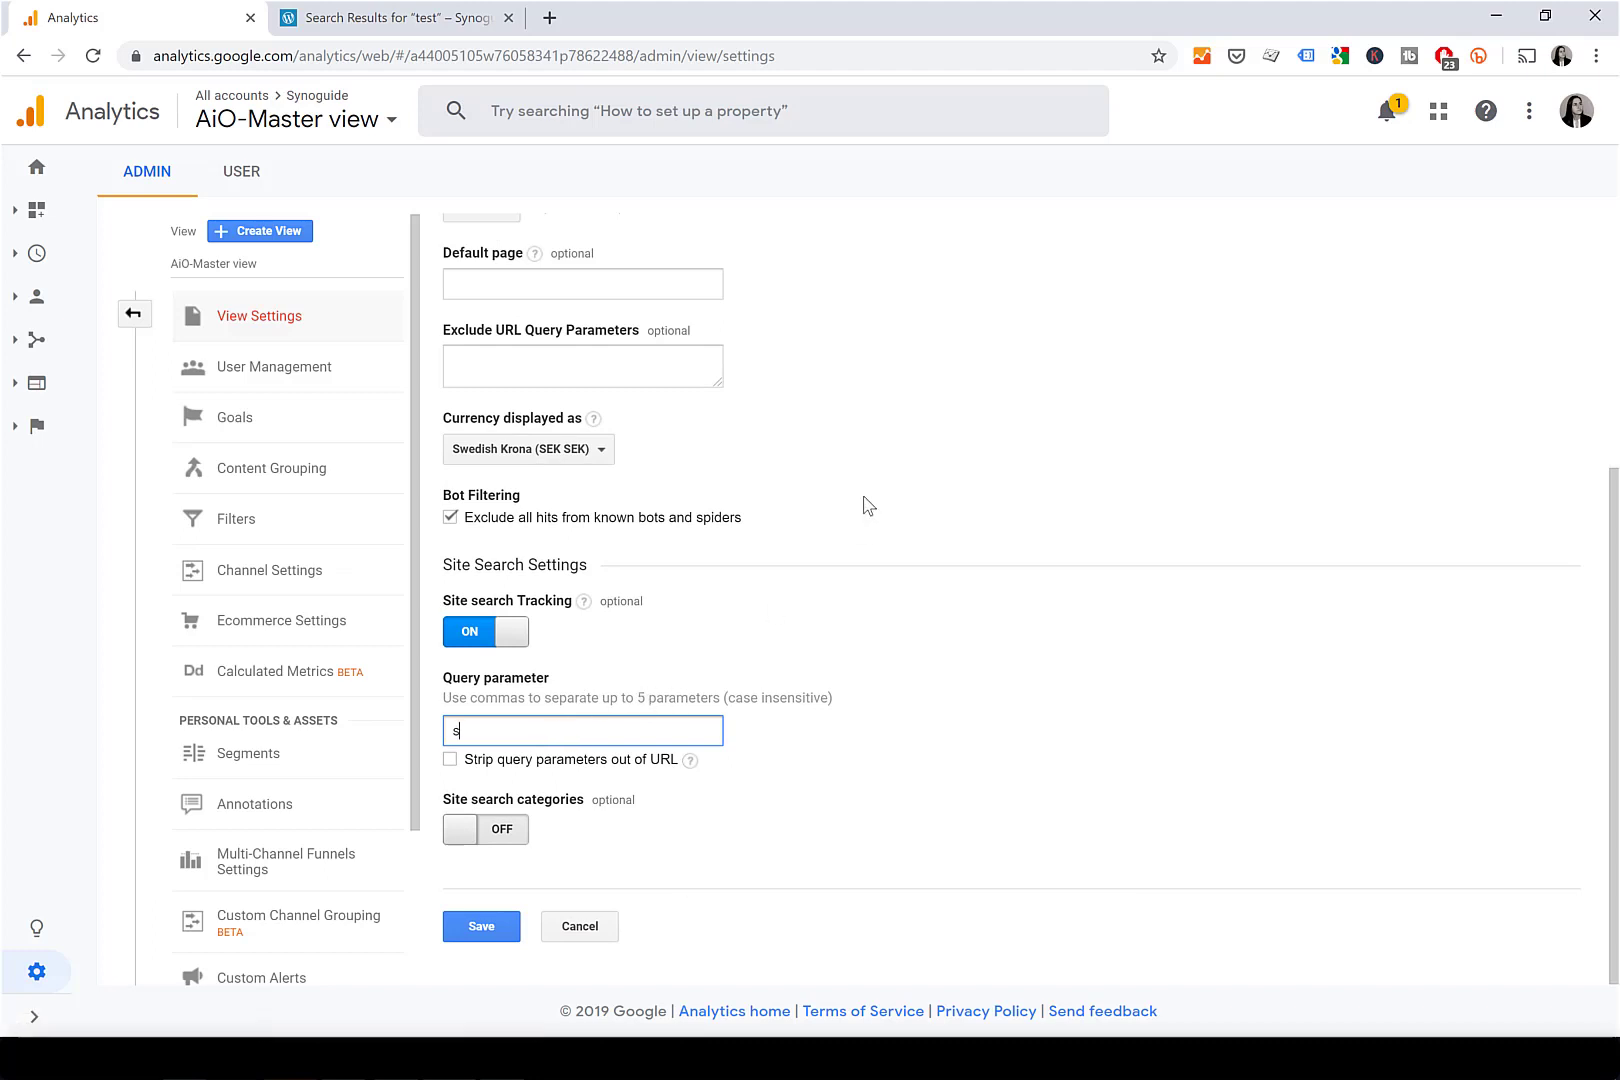
left_click(451, 760)
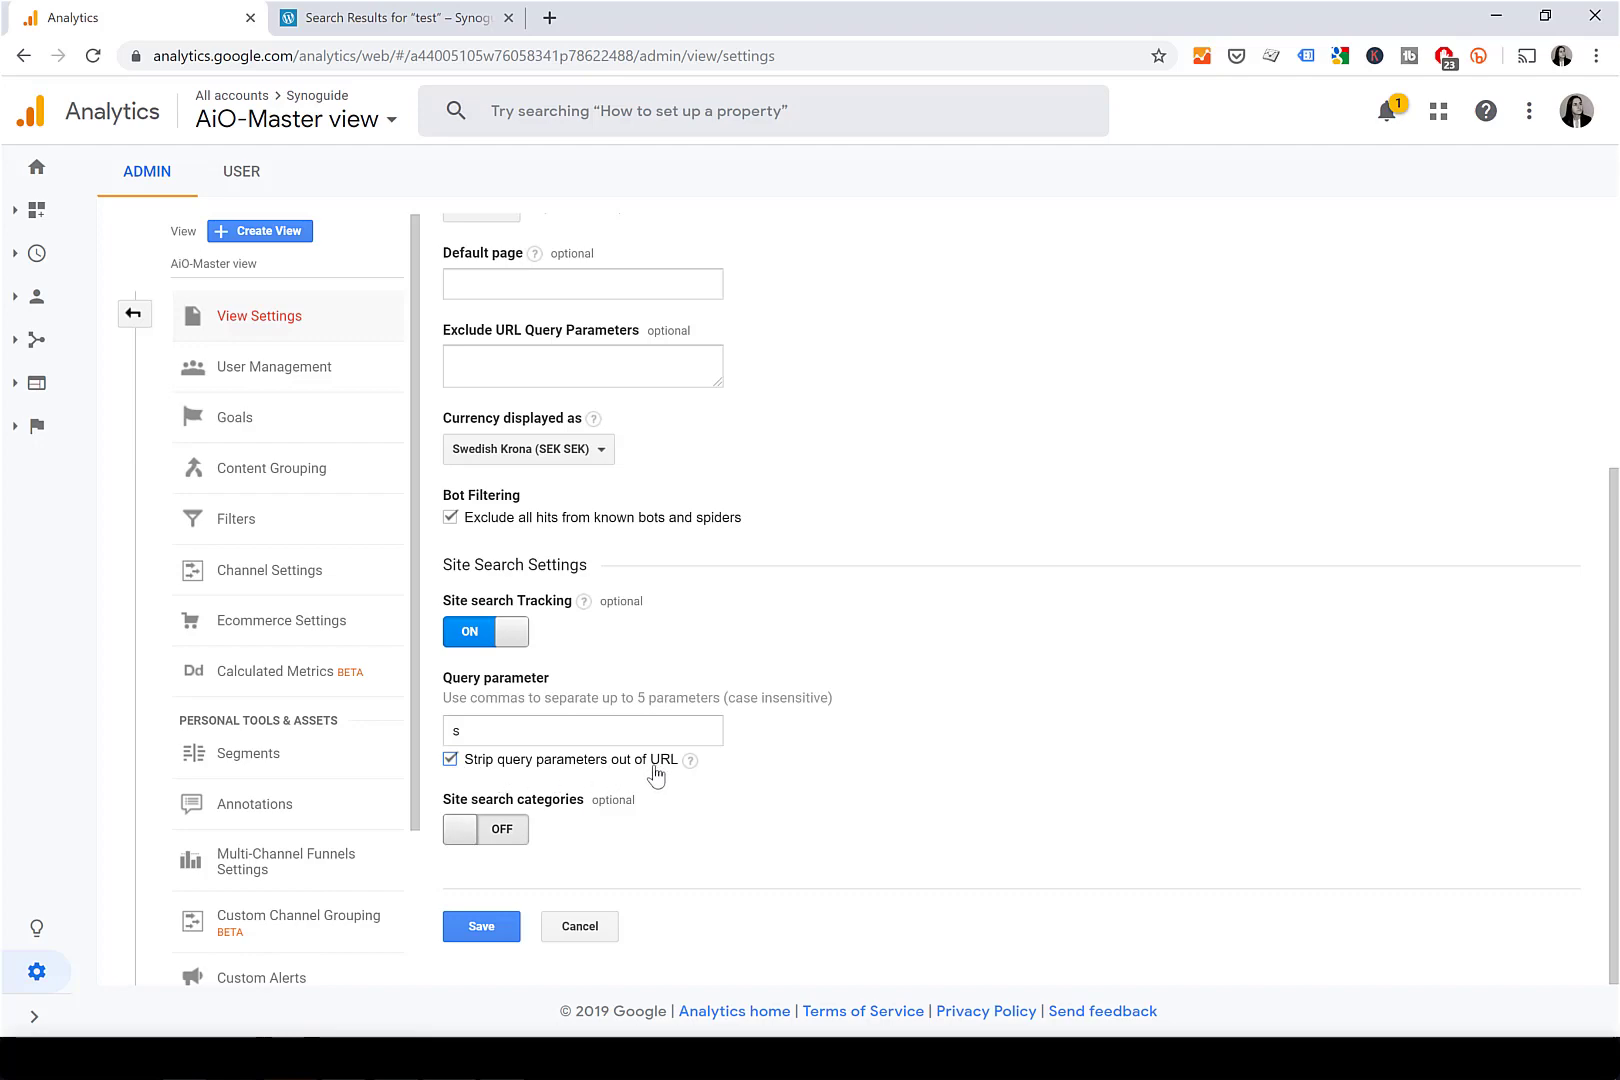
left_click(430, 22)
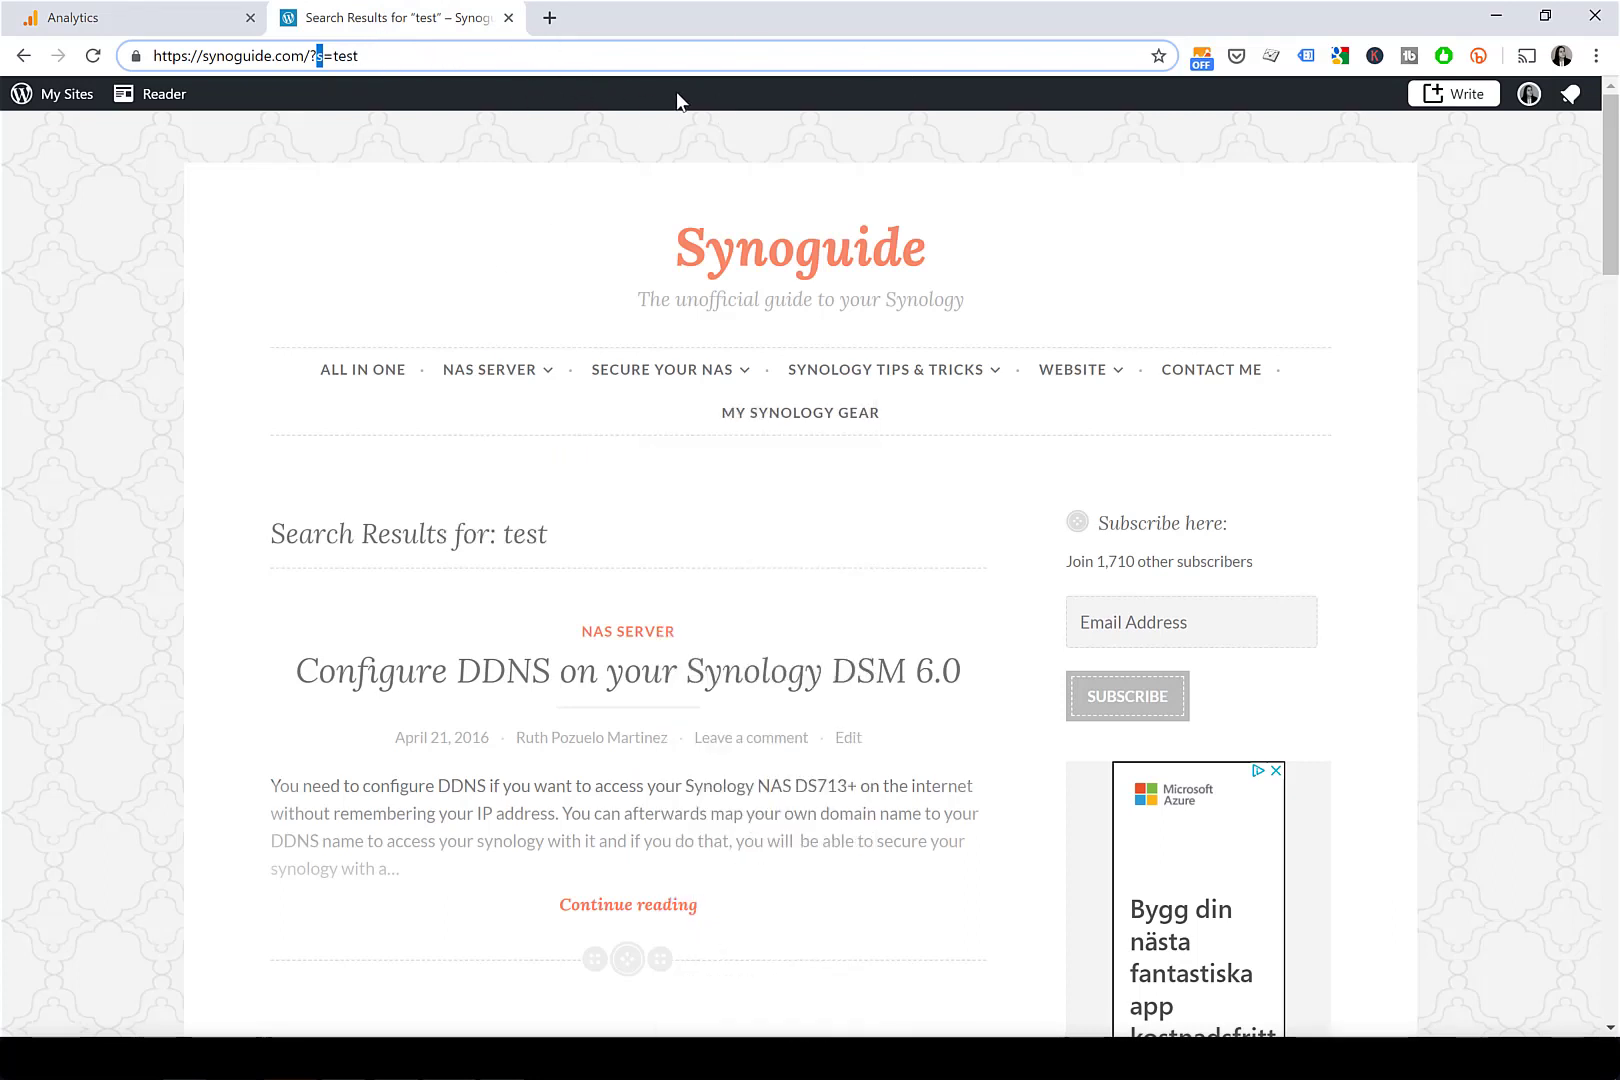
left_click(118, 23)
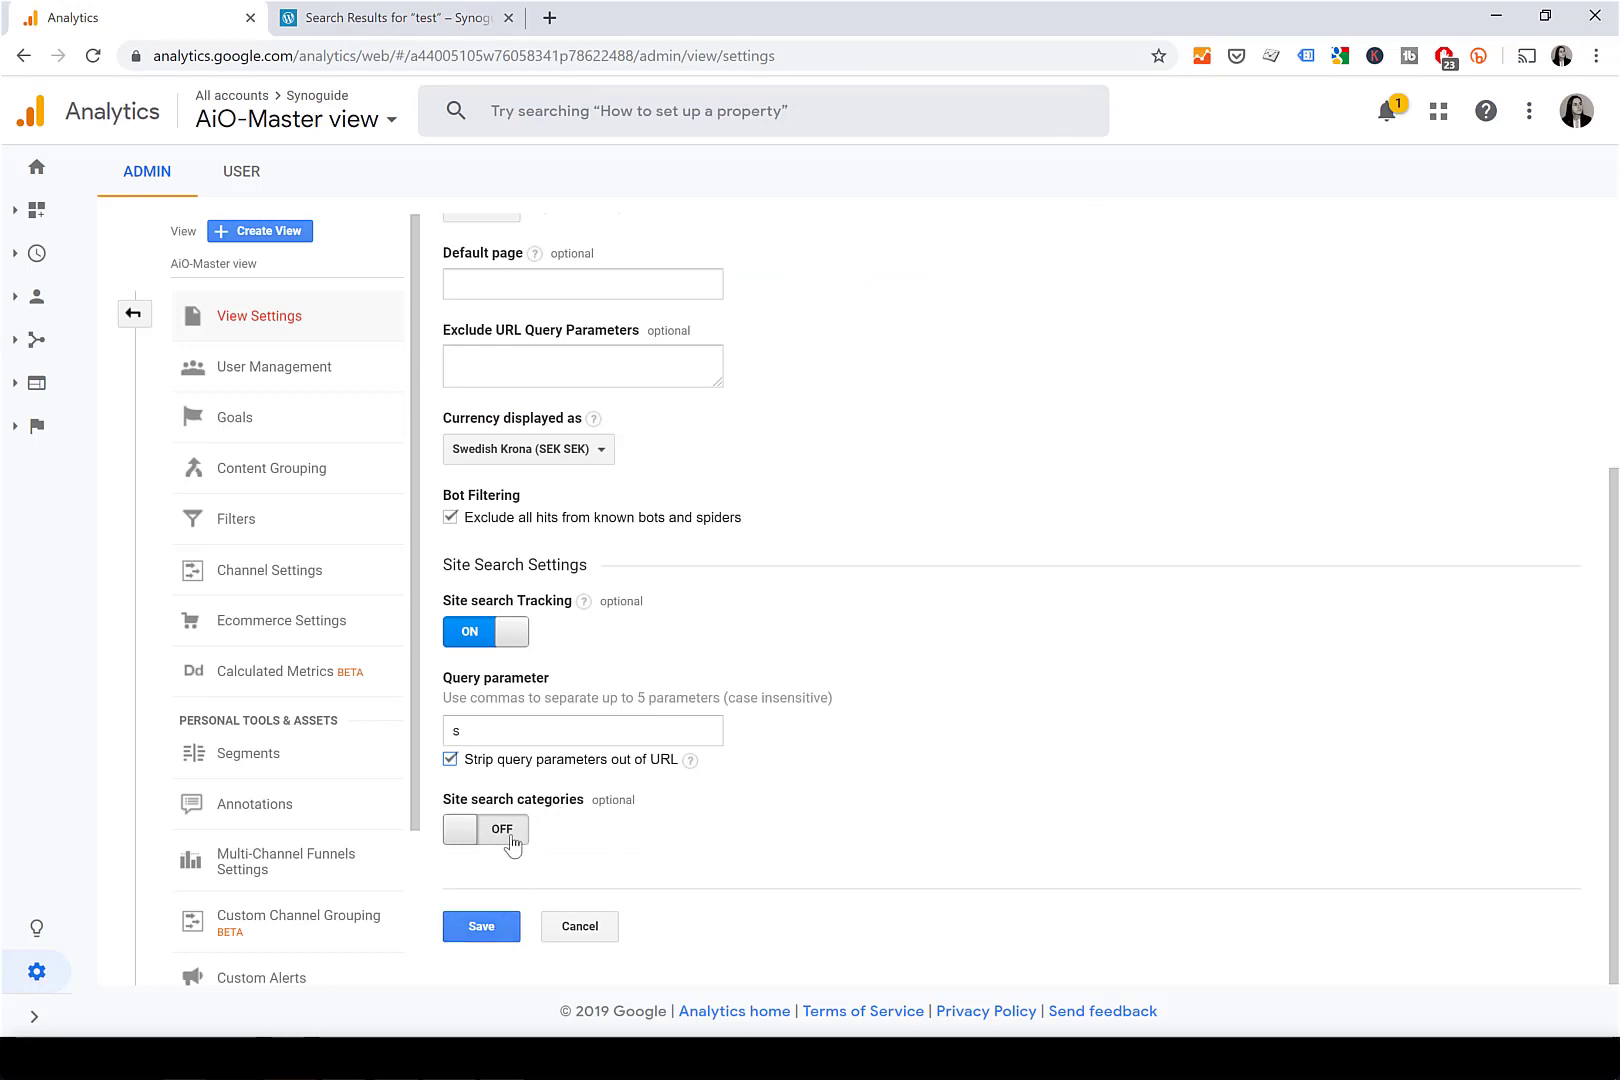
left_click(503, 935)
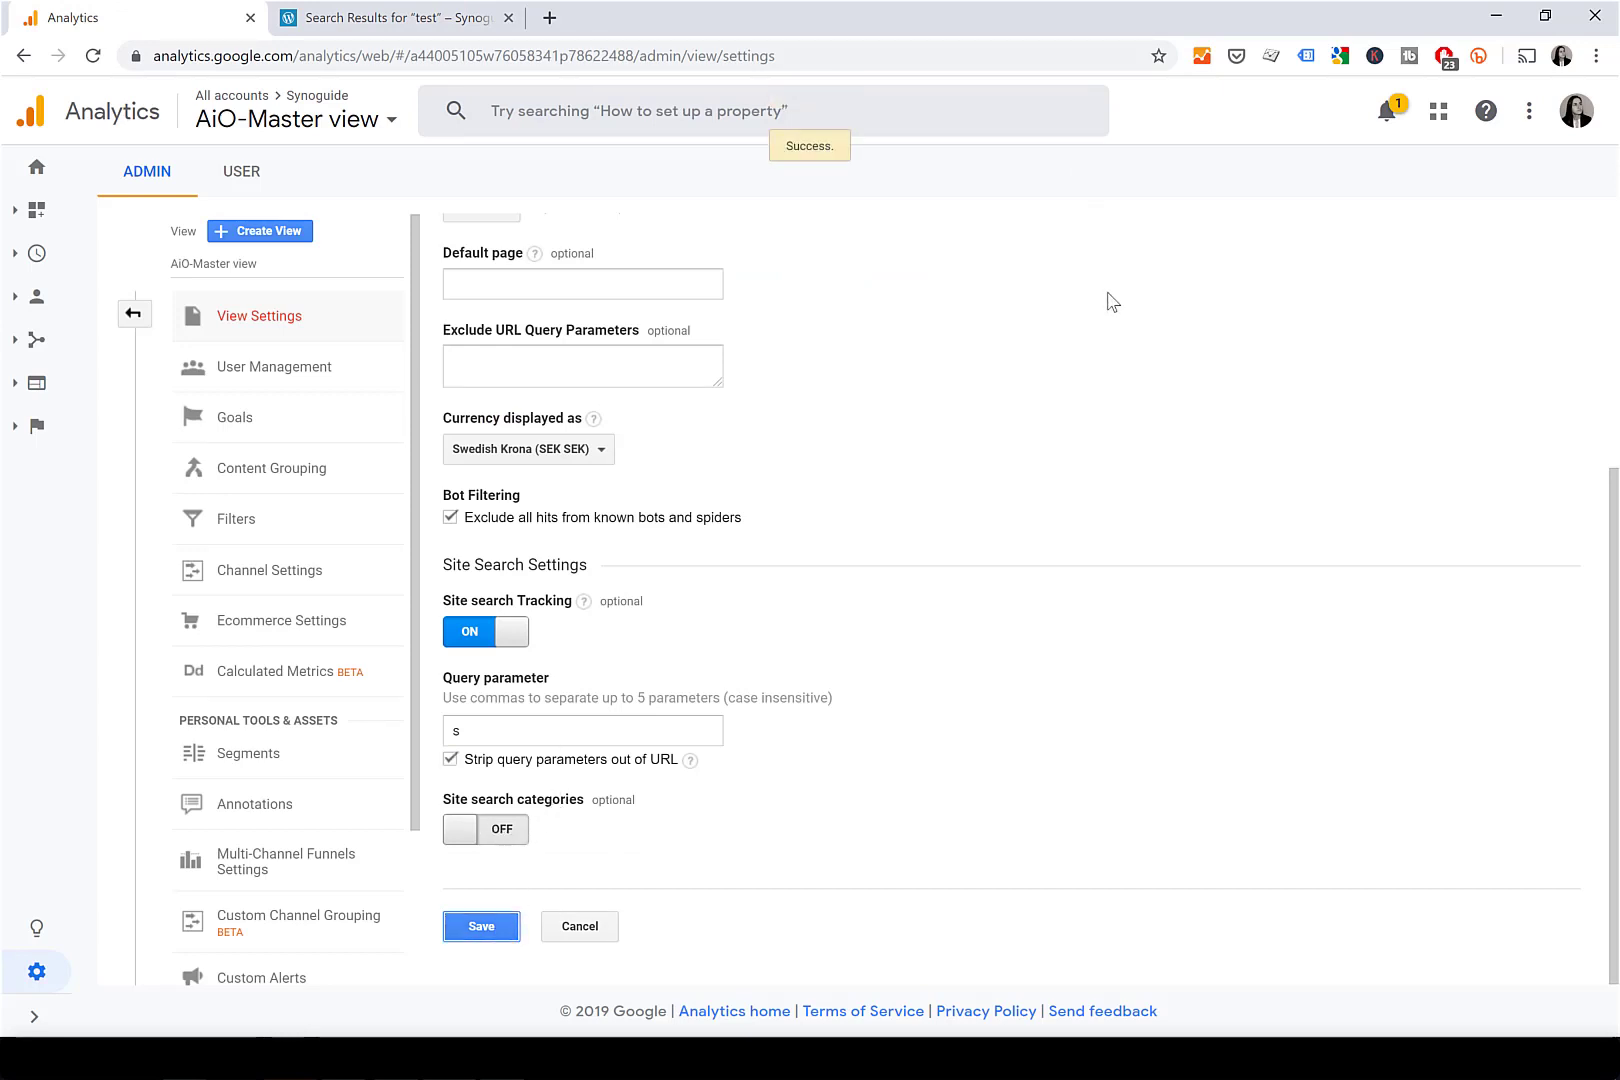